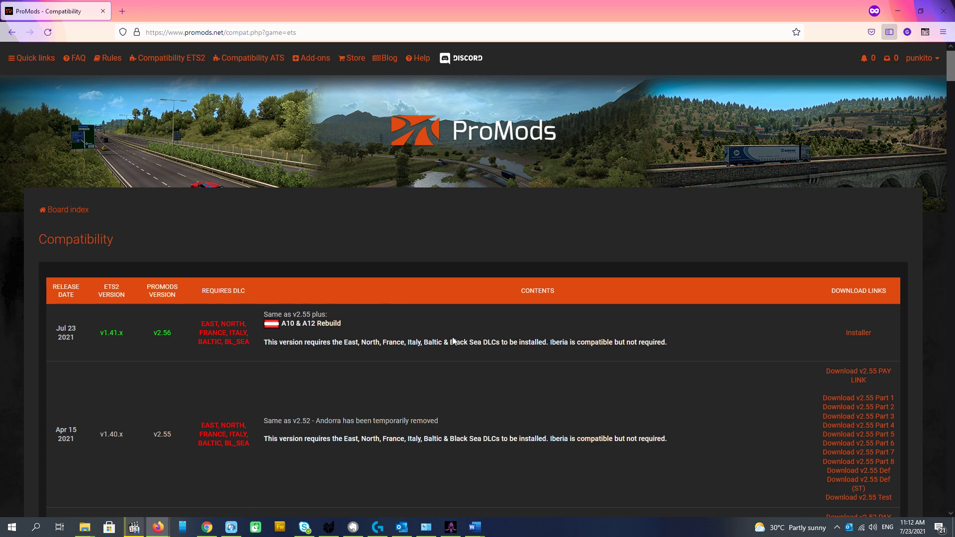
# Open the ProMods 2.56 installer for ETS2 1.41 and its def file generation page.
pyautogui.click(853, 332)
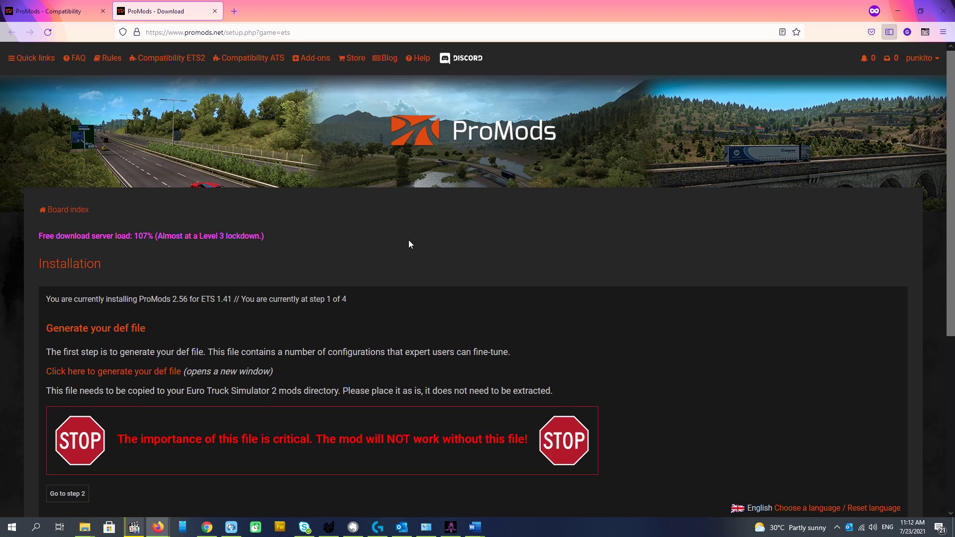
pyautogui.scroll(-1, 409, 244)
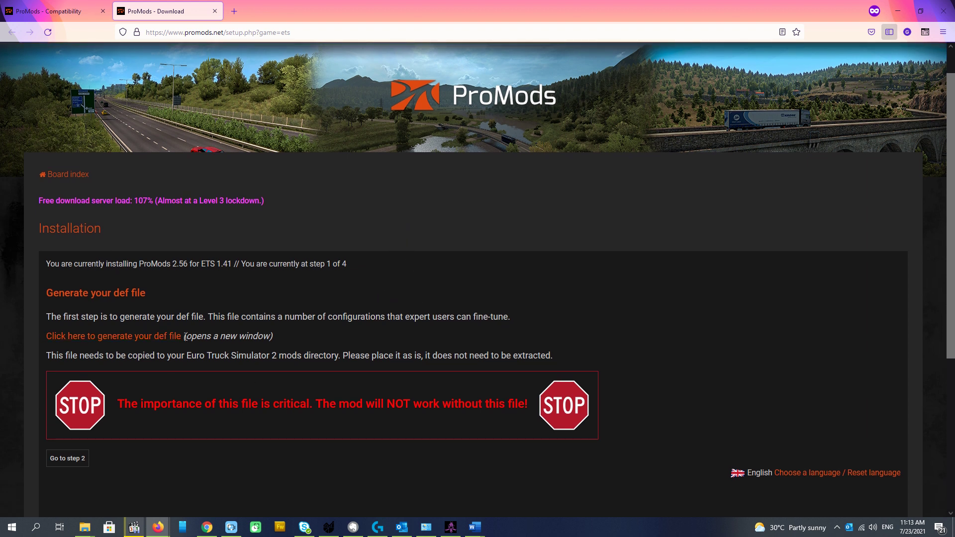
pyautogui.click(140, 335)
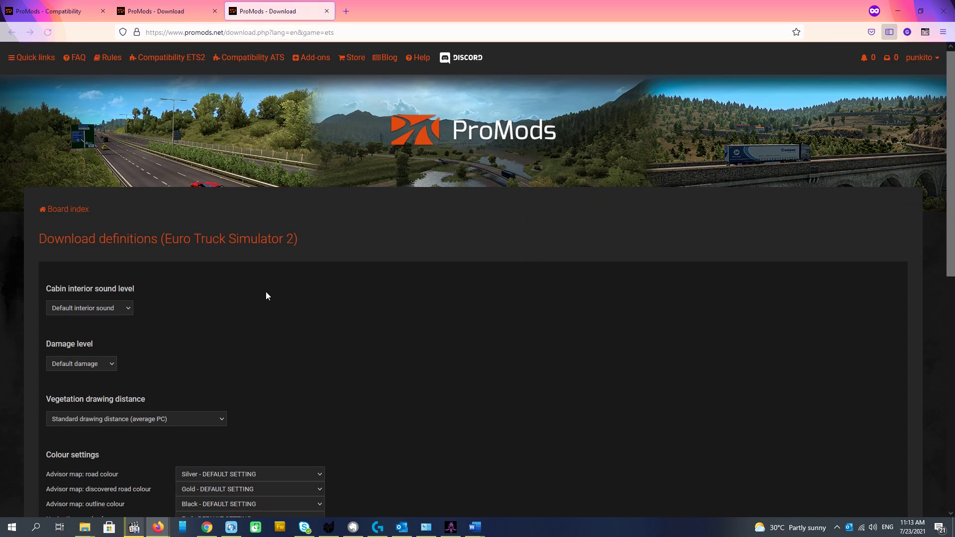
# Enable map zoom compatibility for other map combinations and the Special Transport DLC option in the definitions form.
pyautogui.scroll(-5, 356, 318)
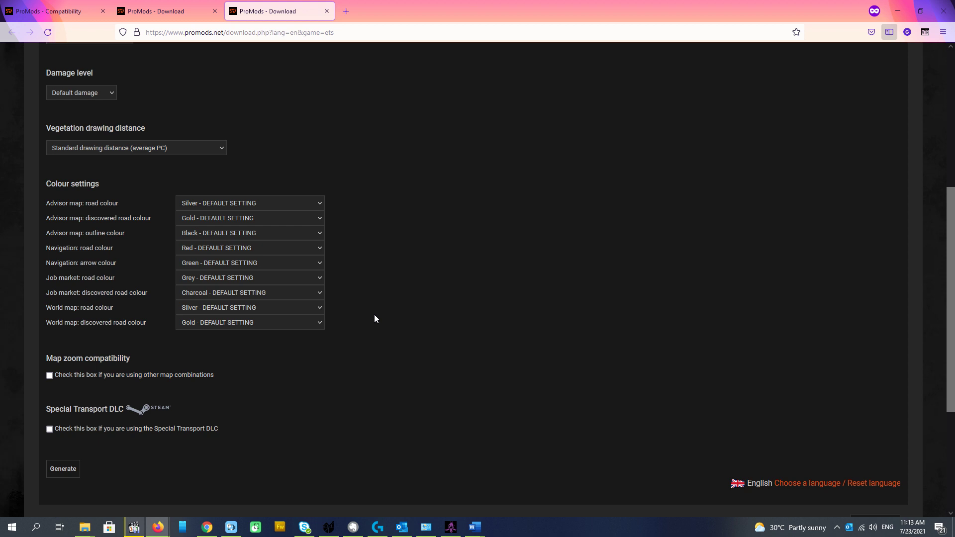
pyautogui.scroll(-1, 373, 305)
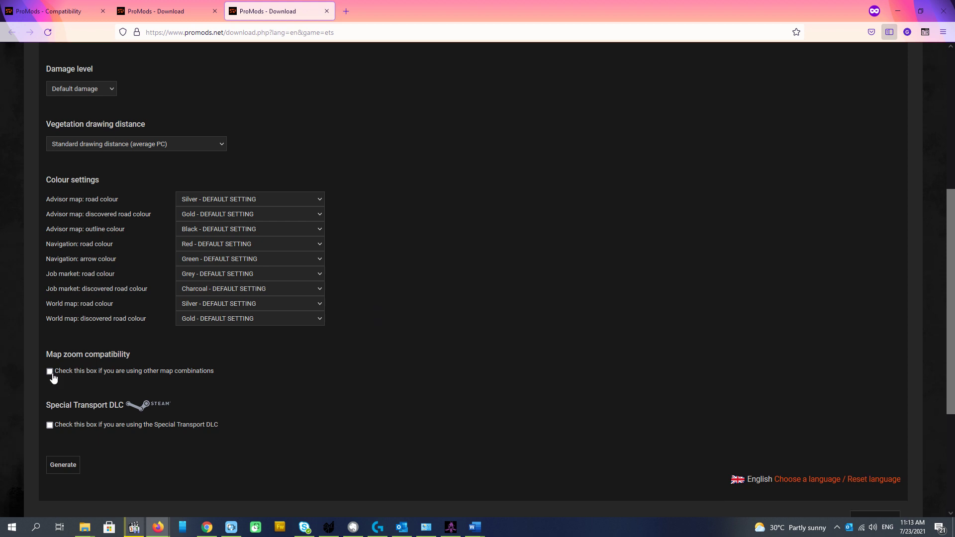
pyautogui.click(49, 373)
pyautogui.click(51, 426)
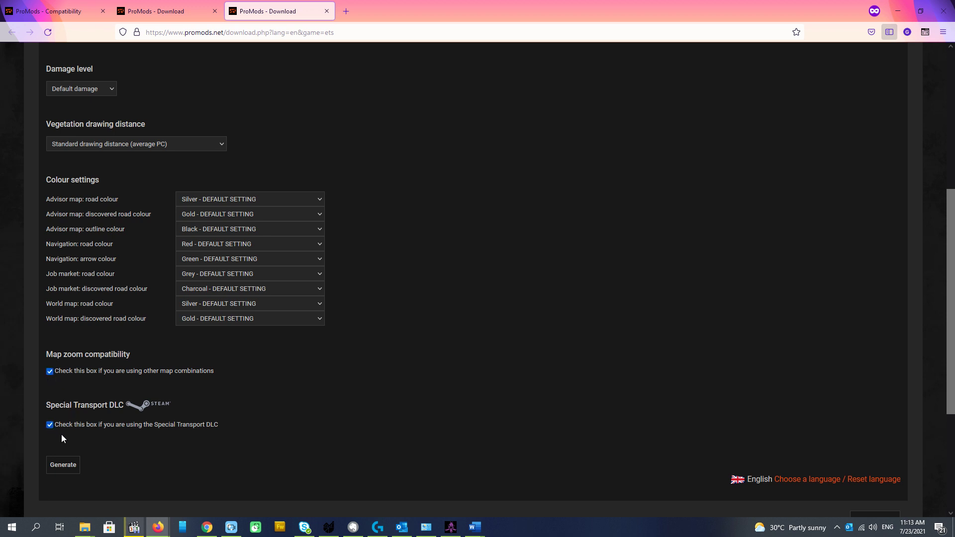
# Generate the def file, save promods-def-st-v256.scs to disk and check it in the browser's downloads.
pyautogui.click(61, 467)
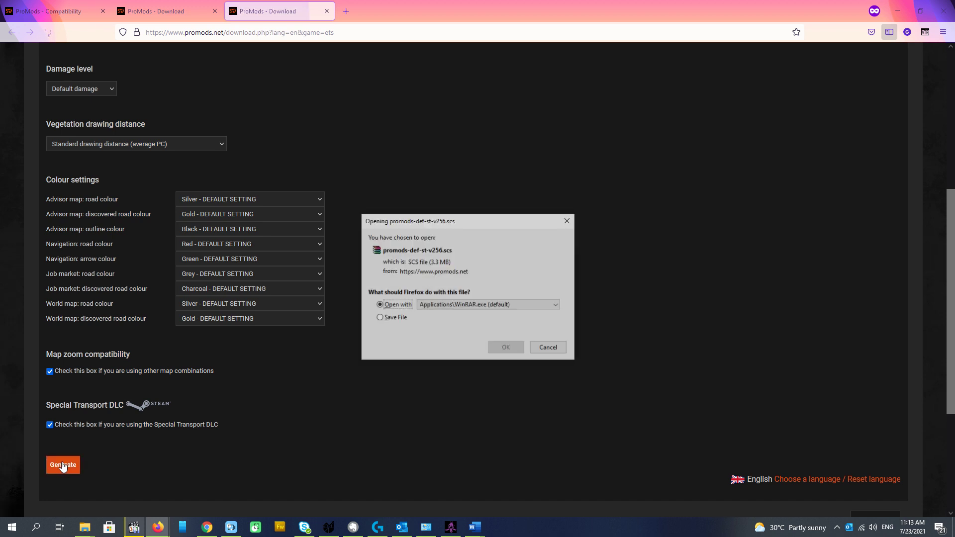
pyautogui.click(399, 320)
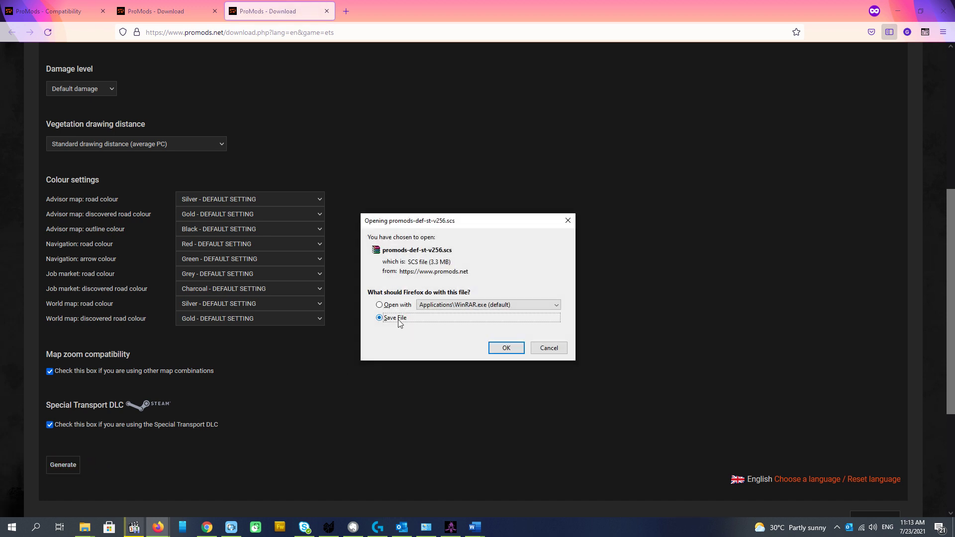
pyautogui.click(495, 347)
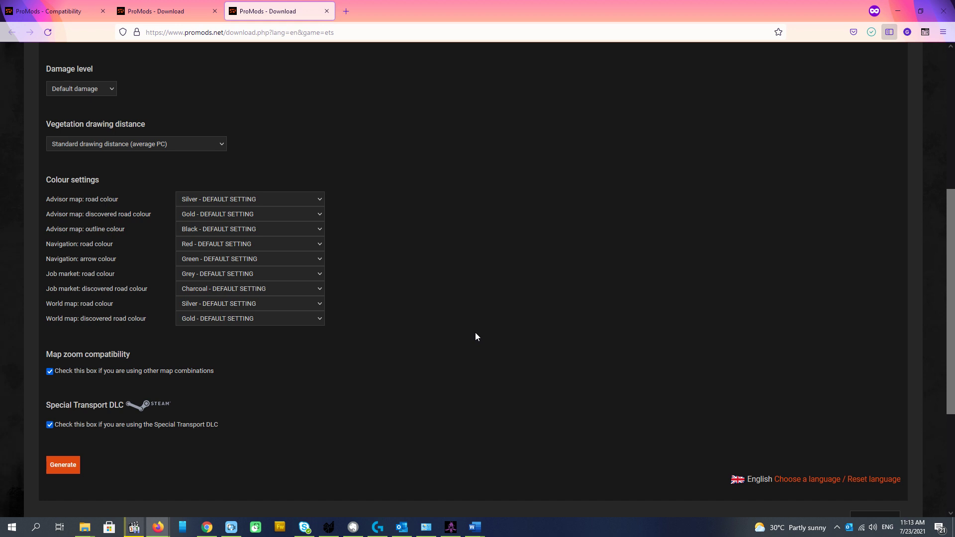
pyautogui.click(871, 33)
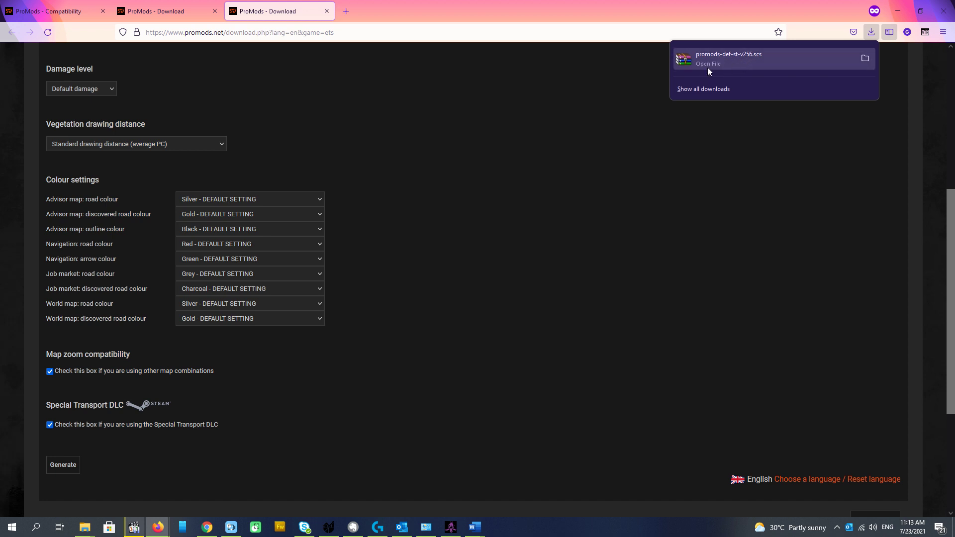
pyautogui.click(348, 95)
# Return to the ProMods installation page and proceed to step 2.
pyautogui.click(155, 11)
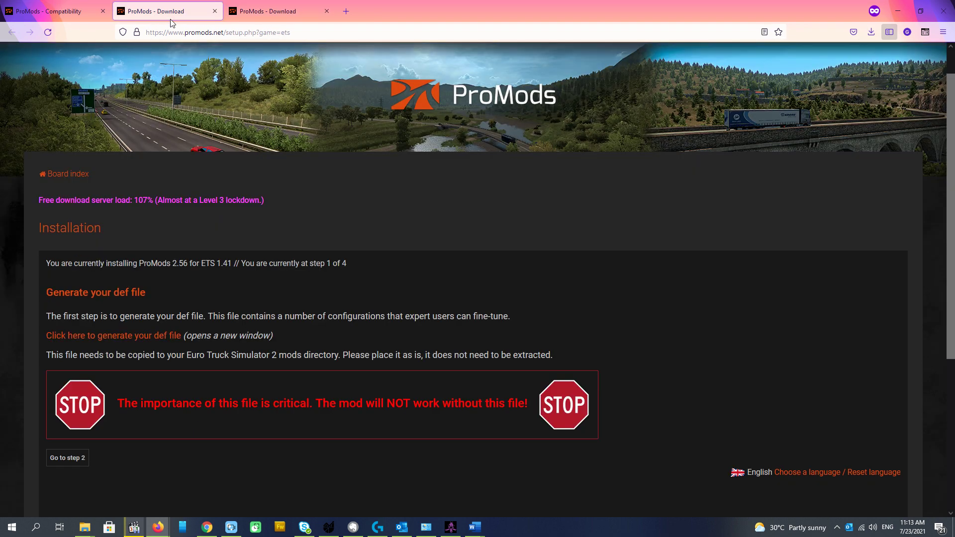
pyautogui.scroll(-1, 486, 254)
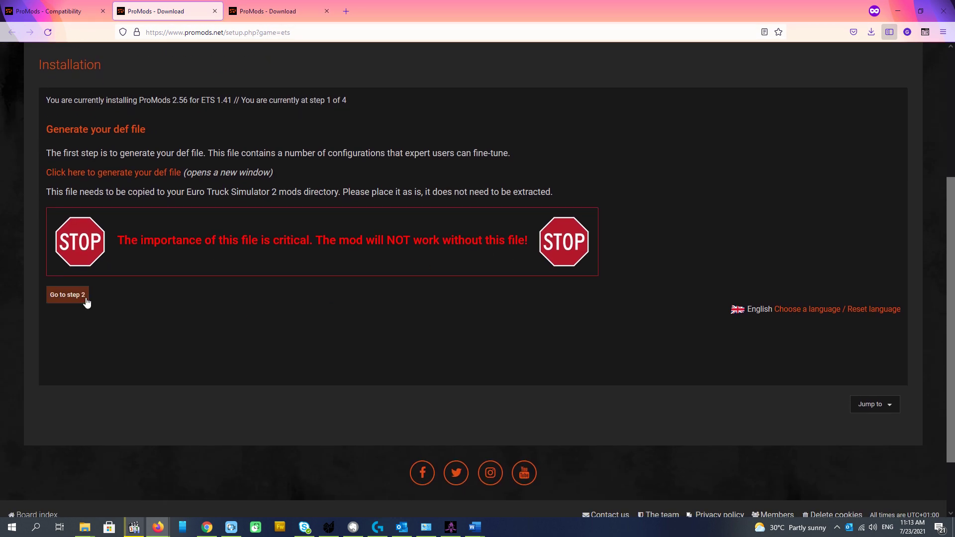
pyautogui.click(68, 296)
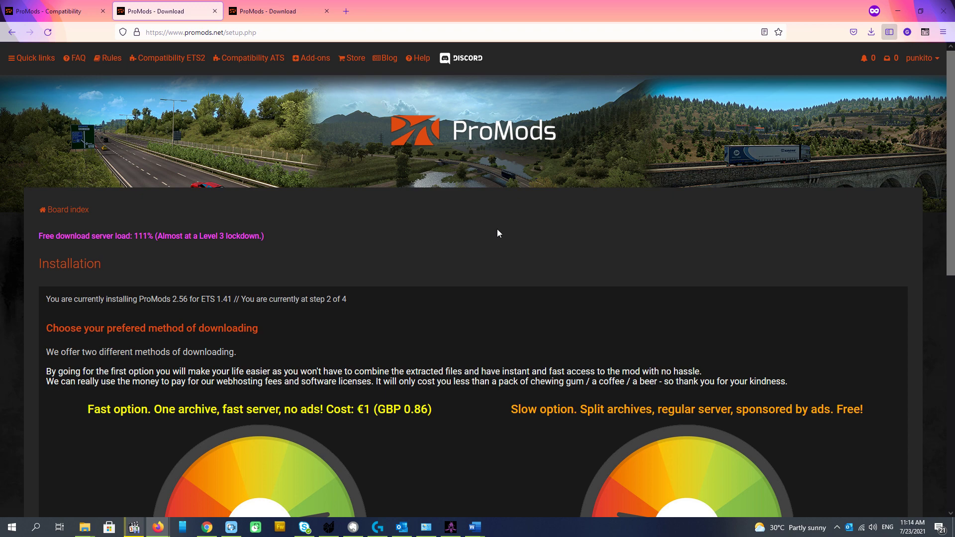
# Review the Premium Download page offering the full mod in one archive, and return to the download method choice.
pyautogui.scroll(-6, 497, 233)
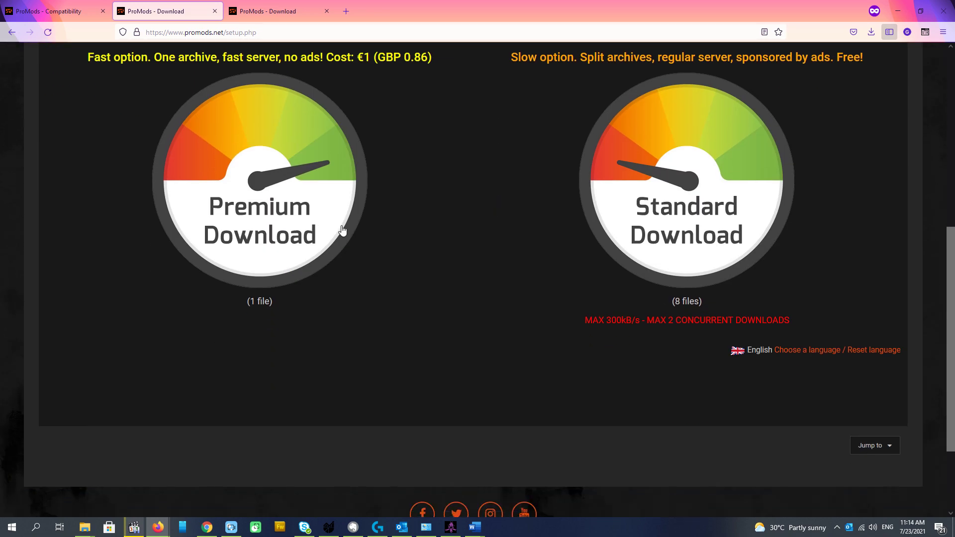
pyautogui.scroll(3, 405, 194)
pyautogui.scroll(-2, 224, 320)
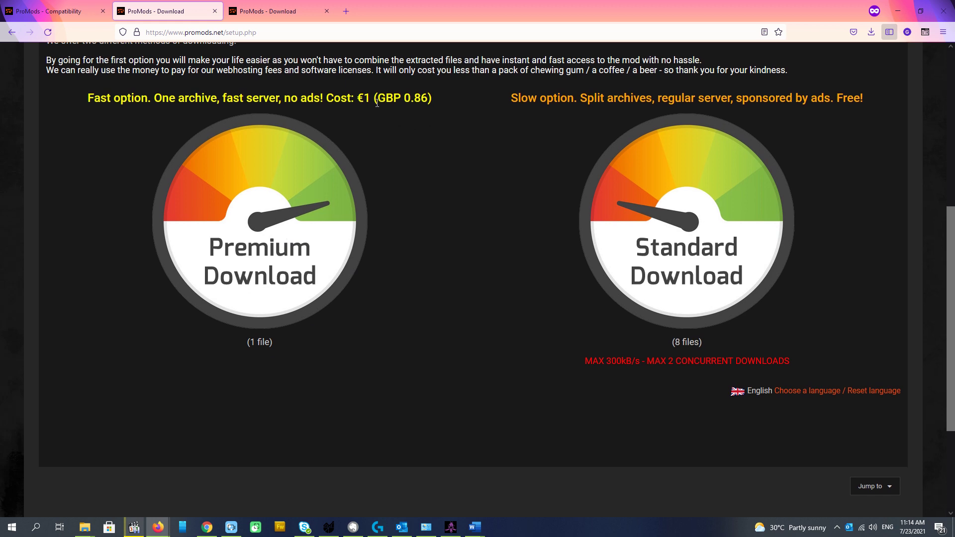
pyautogui.click(286, 220)
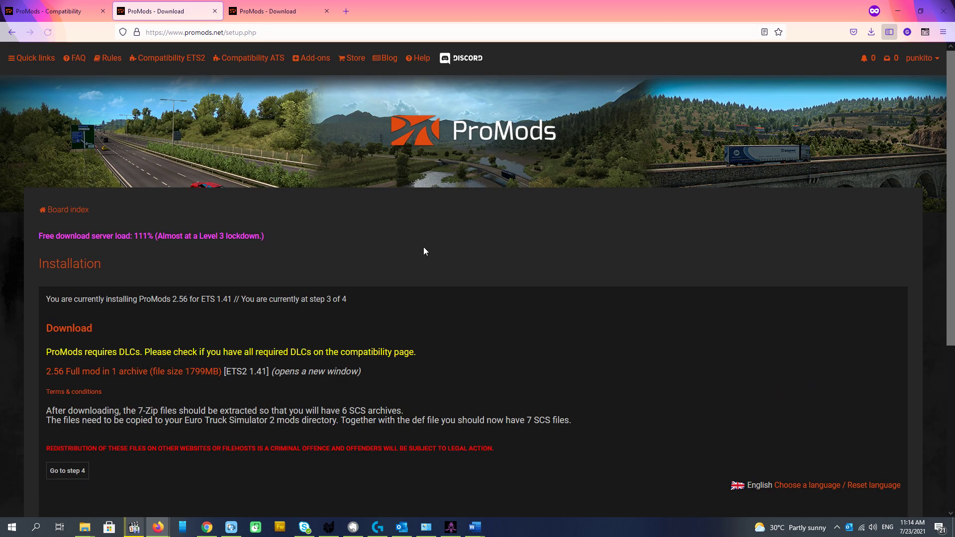
pyautogui.scroll(-3, 448, 248)
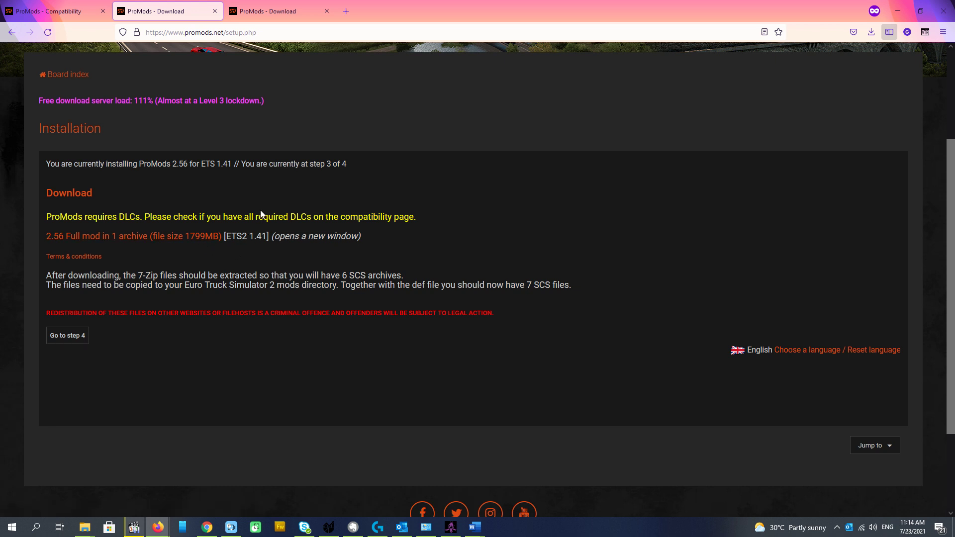
pyautogui.scroll(3, 273, 220)
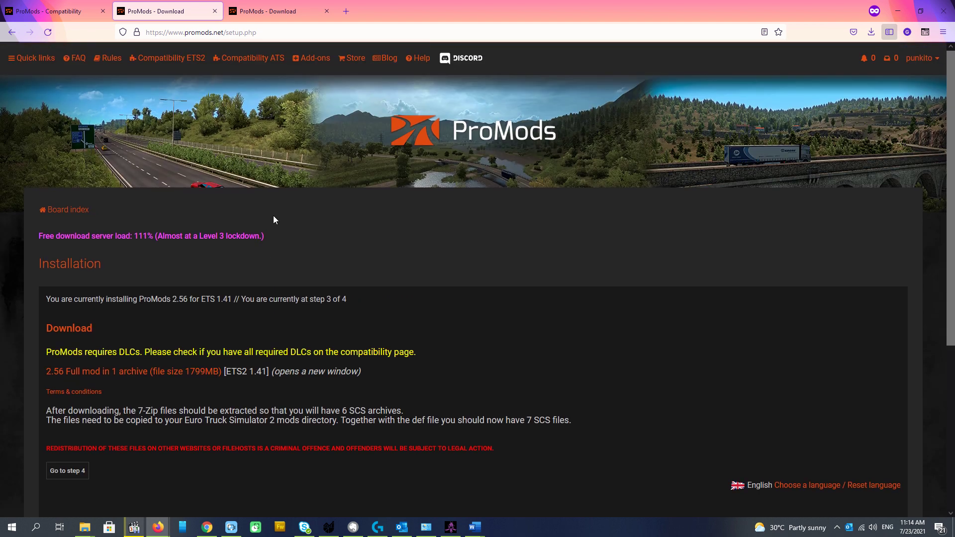
pyautogui.click(55, 13)
pyautogui.click(154, 10)
pyautogui.click(13, 32)
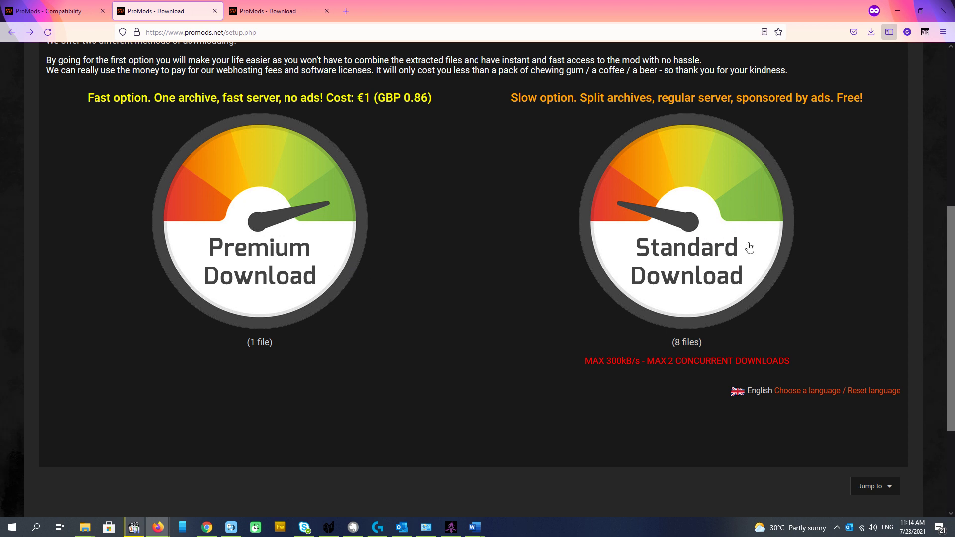
pyautogui.scroll(1, 816, 252)
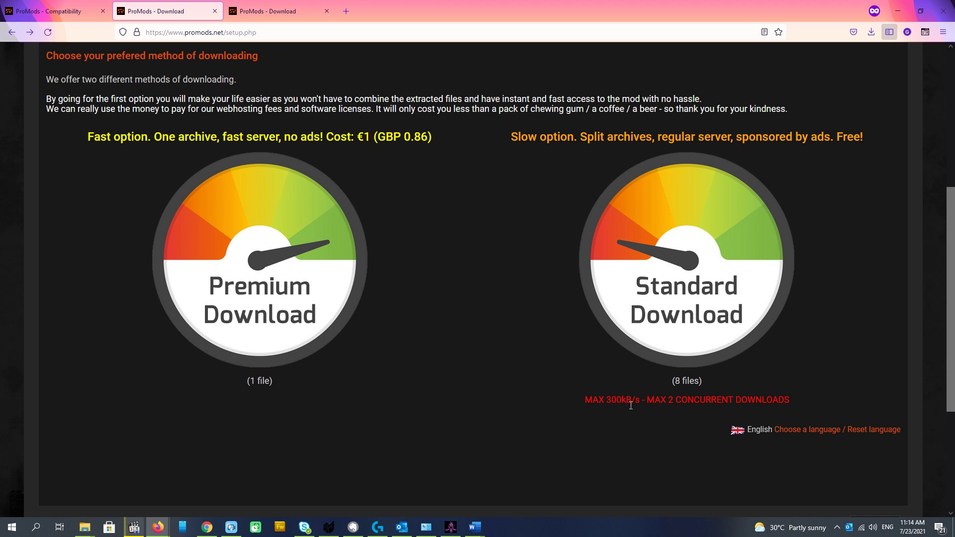
pyautogui.scroll(1, 642, 408)
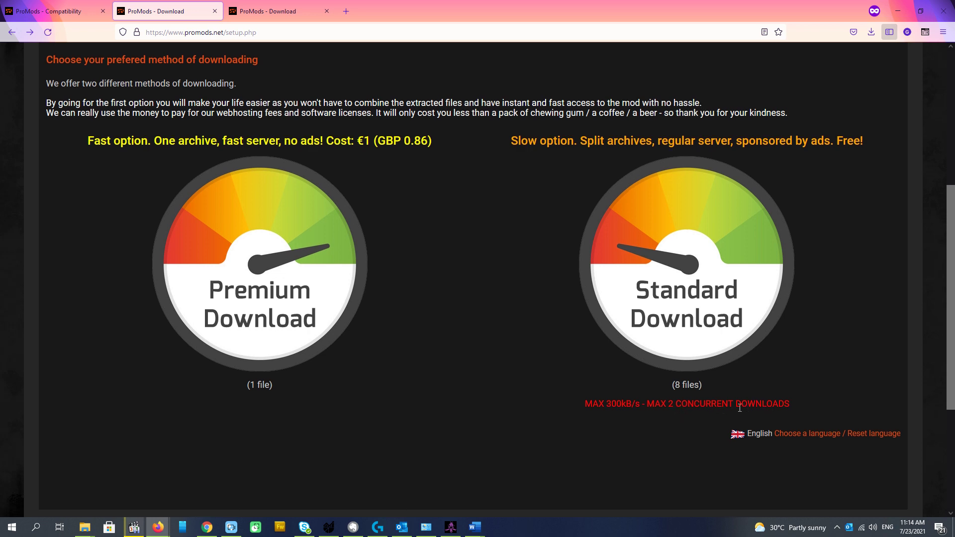
pyautogui.scroll(1, 795, 370)
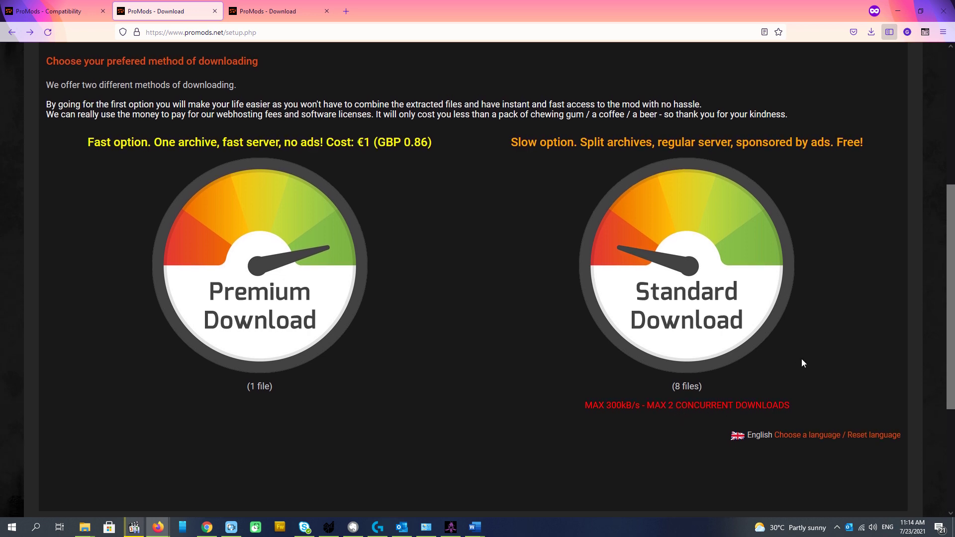
pyautogui.scroll(-1, 801, 363)
pyautogui.scroll(4, 811, 362)
pyautogui.scroll(-4, 822, 360)
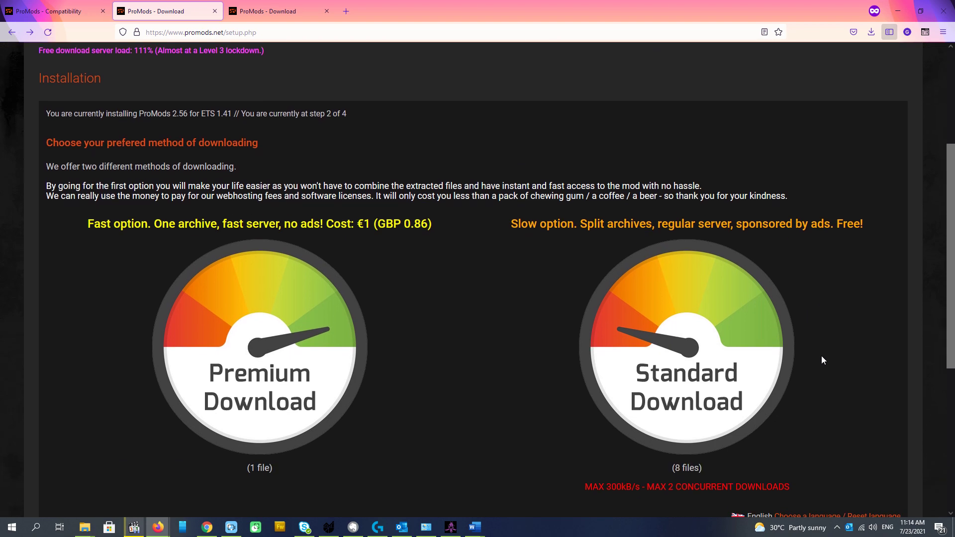
pyautogui.scroll(5, 821, 360)
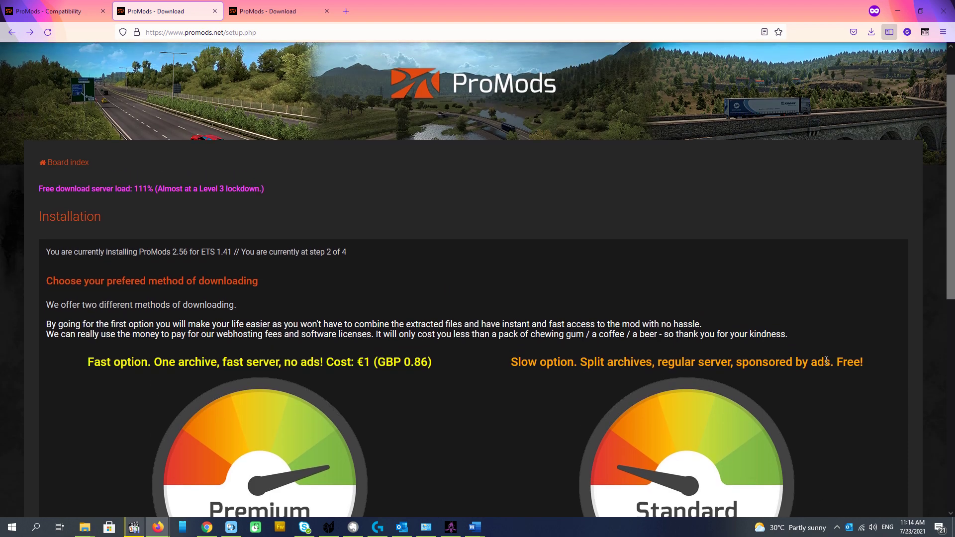
pyautogui.scroll(-4, 822, 360)
pyautogui.scroll(2, 822, 360)
pyautogui.scroll(2, 822, 360)
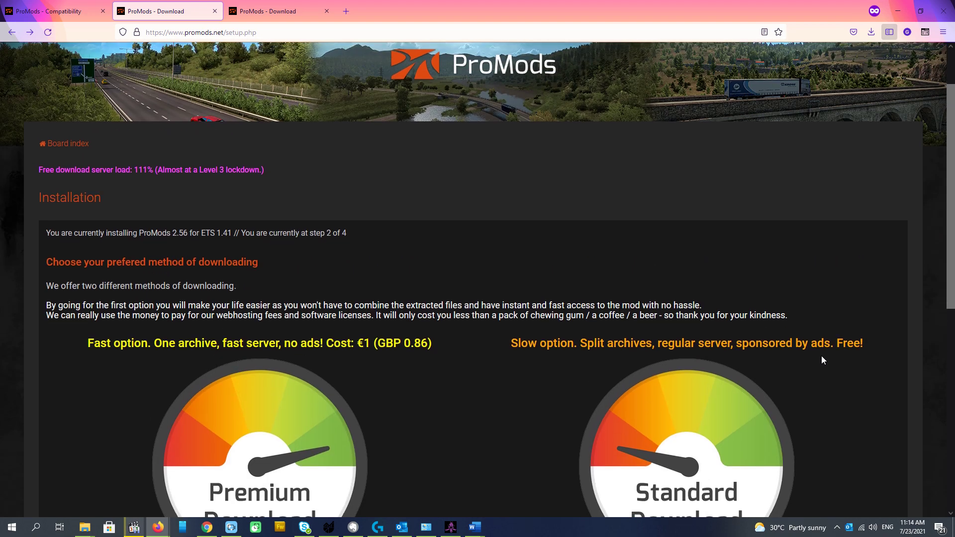
pyautogui.scroll(-3, 822, 360)
pyautogui.scroll(4, 821, 360)
pyautogui.scroll(-2, 821, 360)
pyautogui.scroll(2, 821, 360)
pyautogui.scroll(-4, 822, 360)
pyautogui.scroll(-2, 821, 356)
pyautogui.scroll(4, 828, 348)
pyautogui.scroll(-2, 831, 342)
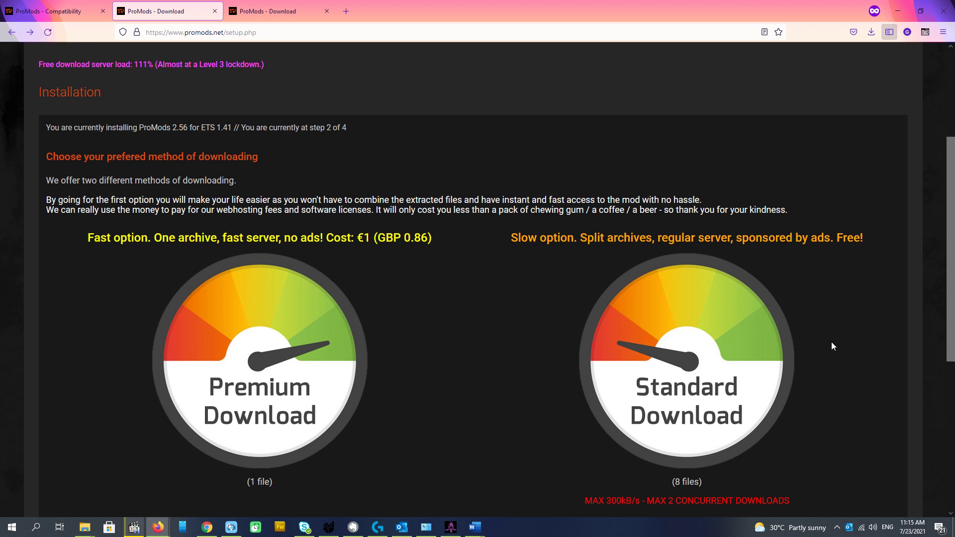
pyautogui.scroll(-2, 831, 342)
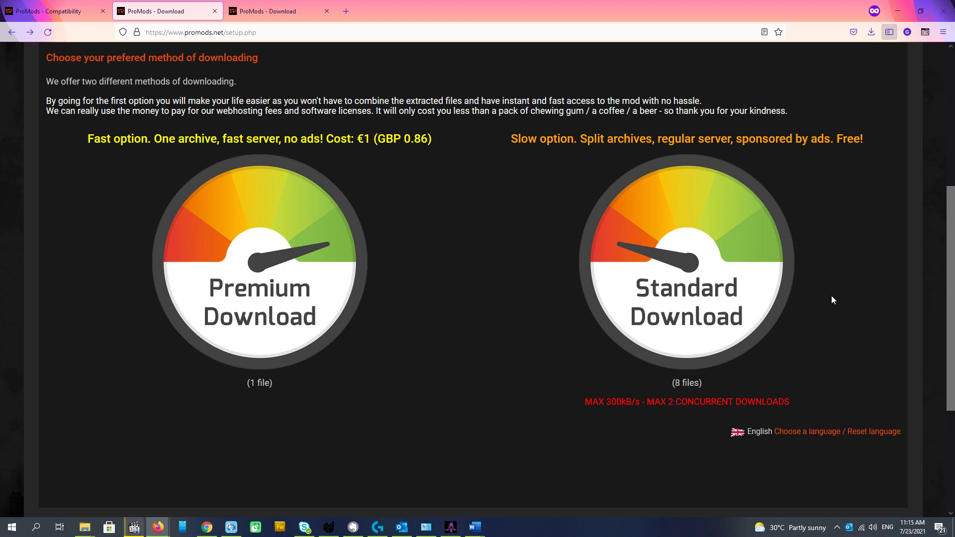
pyautogui.scroll(3, 832, 301)
pyautogui.scroll(2, 831, 298)
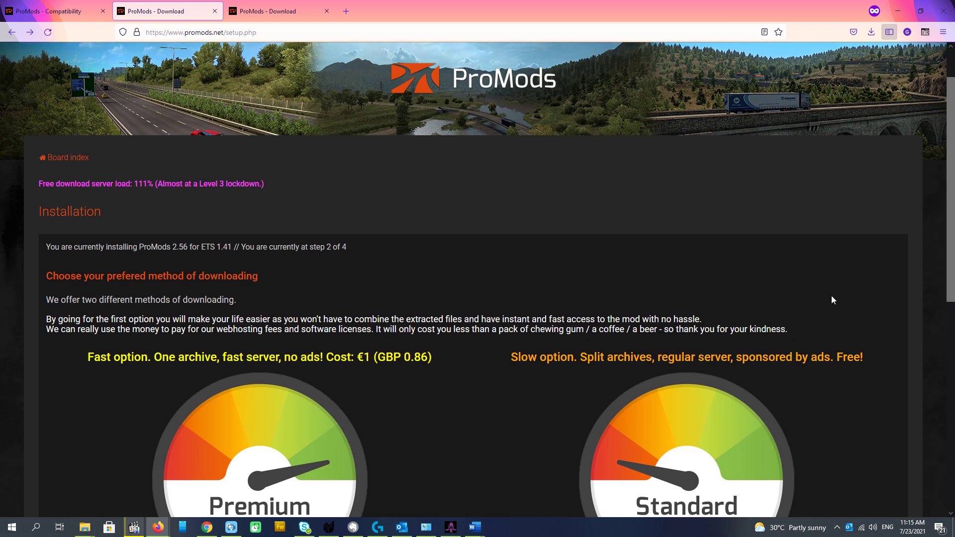
pyautogui.scroll(-4, 831, 298)
pyautogui.scroll(-4, 831, 298)
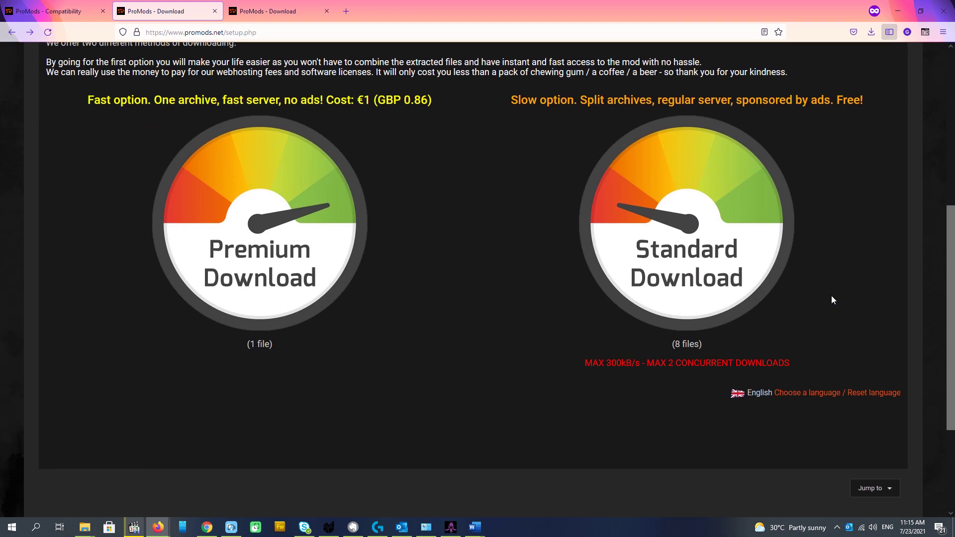
pyautogui.scroll(4, 831, 297)
pyautogui.scroll(-4, 831, 298)
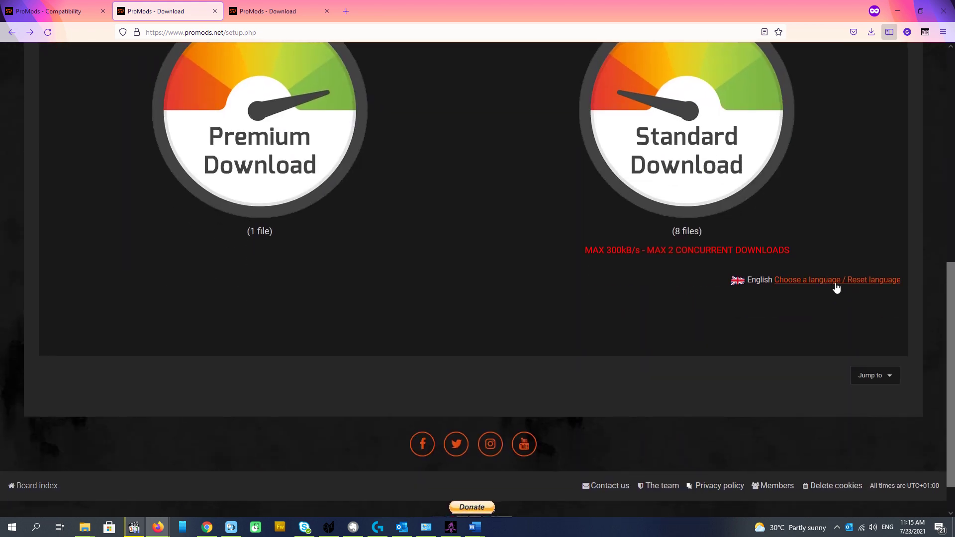
pyautogui.scroll(6, 833, 301)
pyautogui.scroll(2, 841, 306)
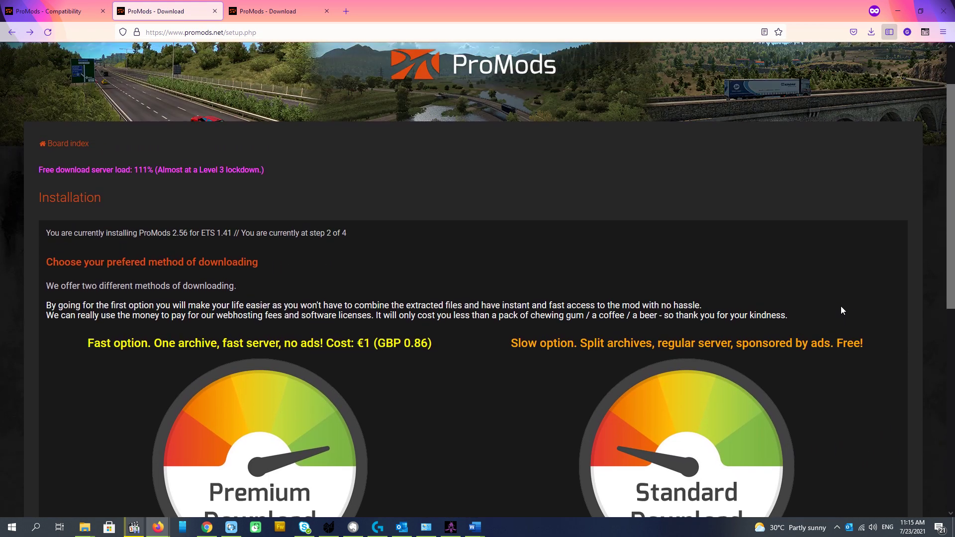
pyautogui.scroll(-3, 840, 306)
pyautogui.scroll(2, 842, 310)
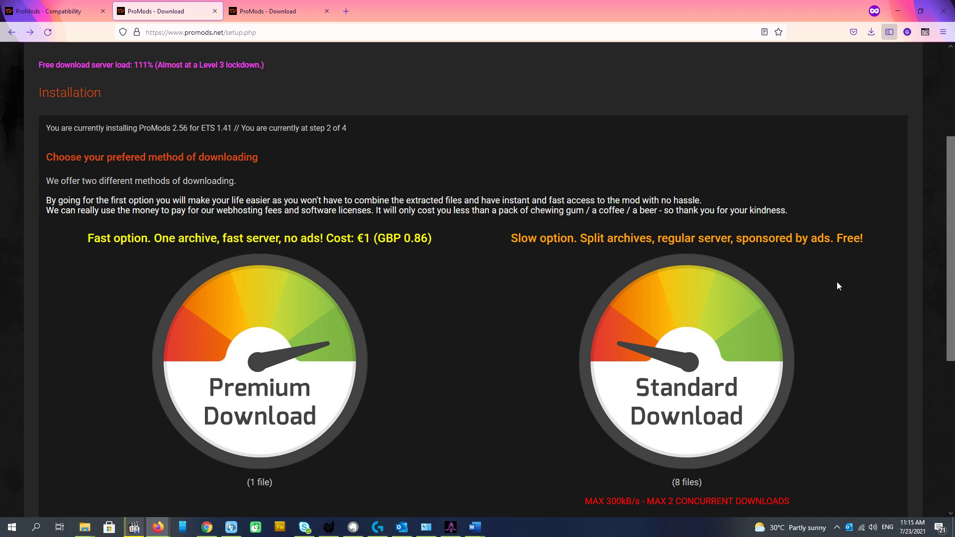
pyautogui.scroll(-3, 843, 266)
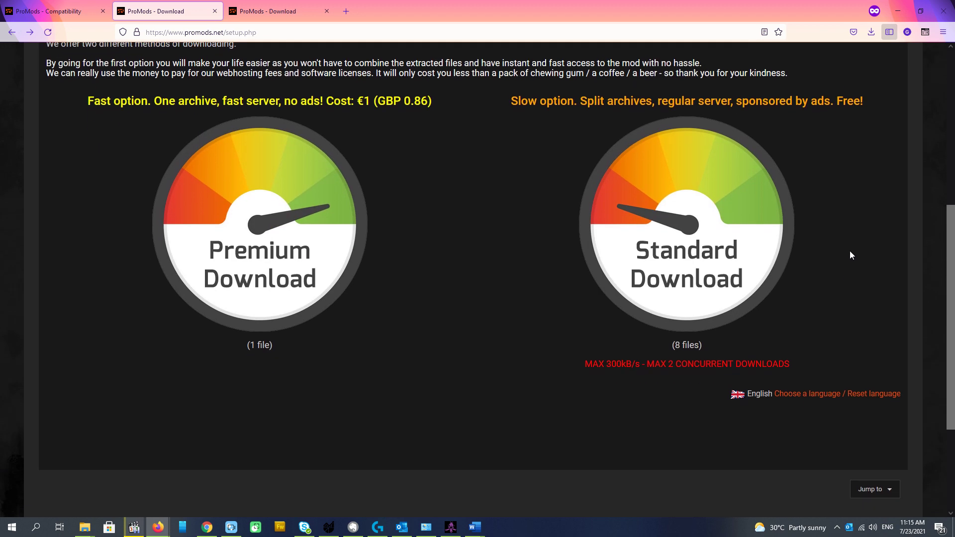
# Choose the free Standard Download and bring up its list of 2.56 multipack mod archives.
pyautogui.click(689, 233)
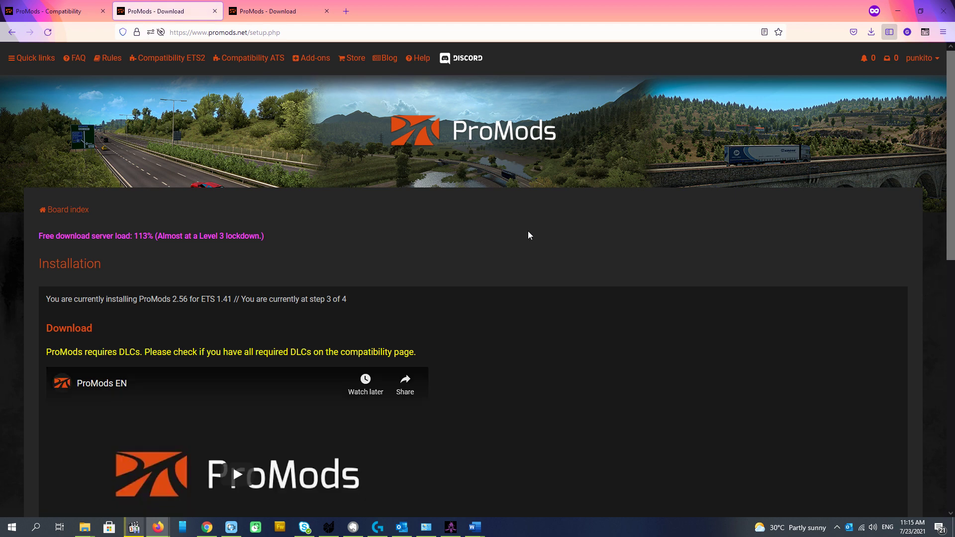
pyautogui.scroll(-5, 527, 234)
pyautogui.scroll(-4, 521, 232)
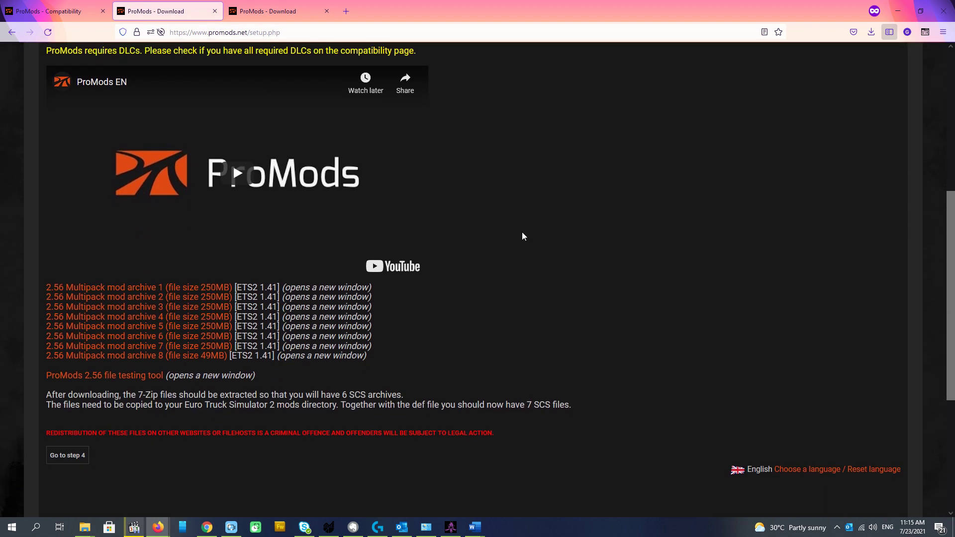
# Download 2.56 Multipack mod archive 1, saving promods-v256.7z.001 to disk, and check its progress in the browser's downloads.
pyautogui.scroll(9, 521, 232)
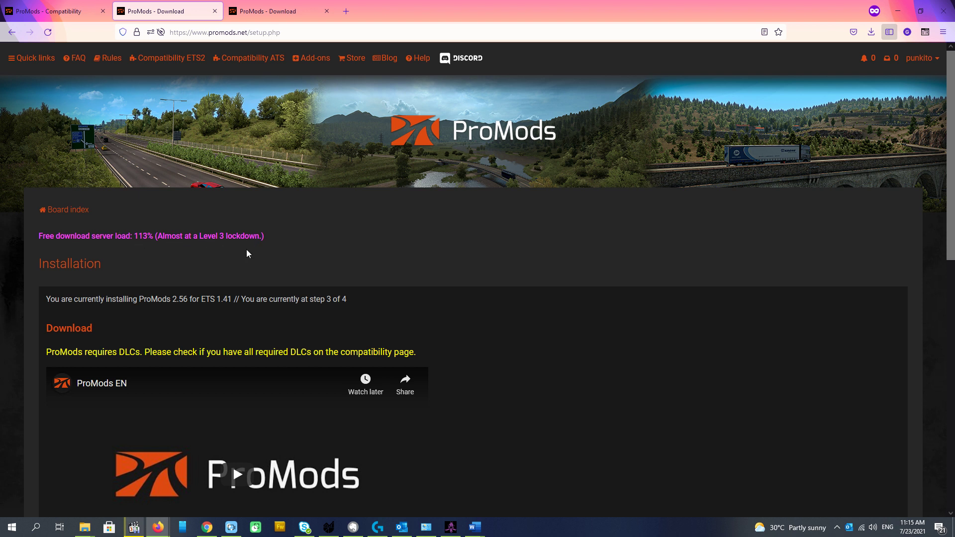
pyautogui.scroll(-6, 504, 306)
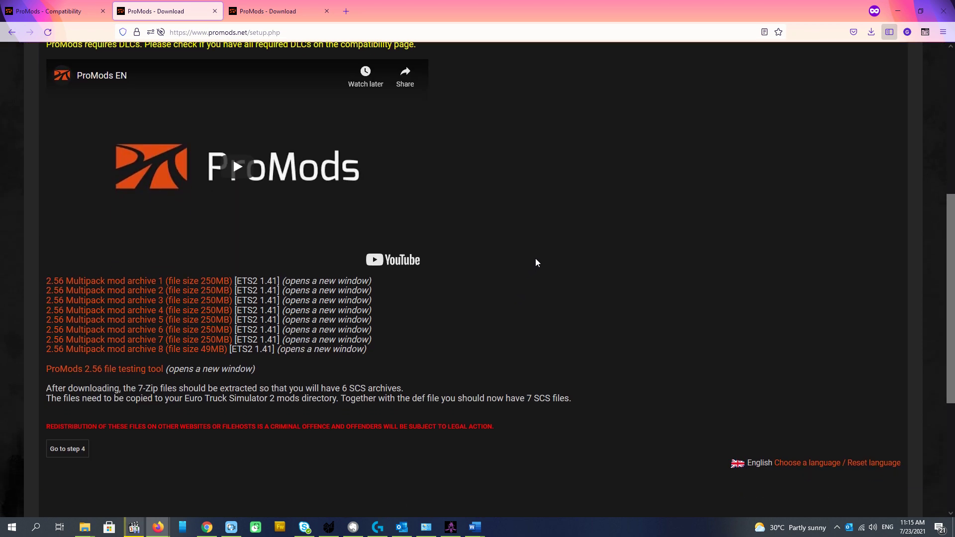
pyautogui.scroll(-1, 535, 262)
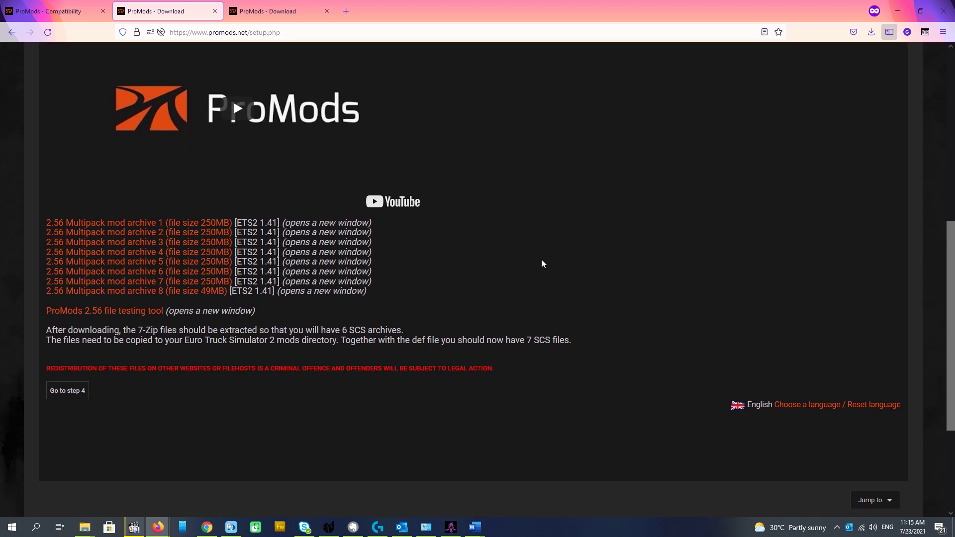
pyautogui.scroll(2, 542, 263)
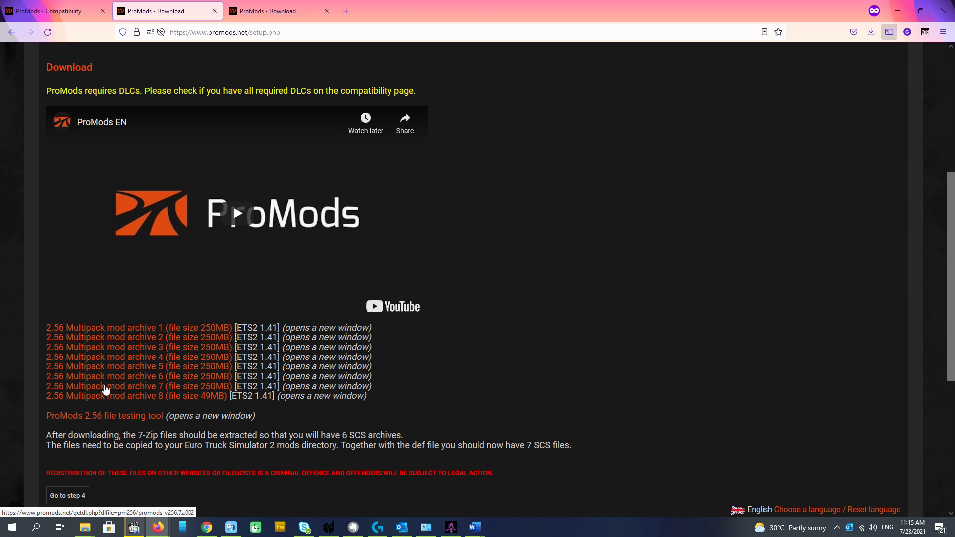
pyautogui.scroll(-1, 446, 333)
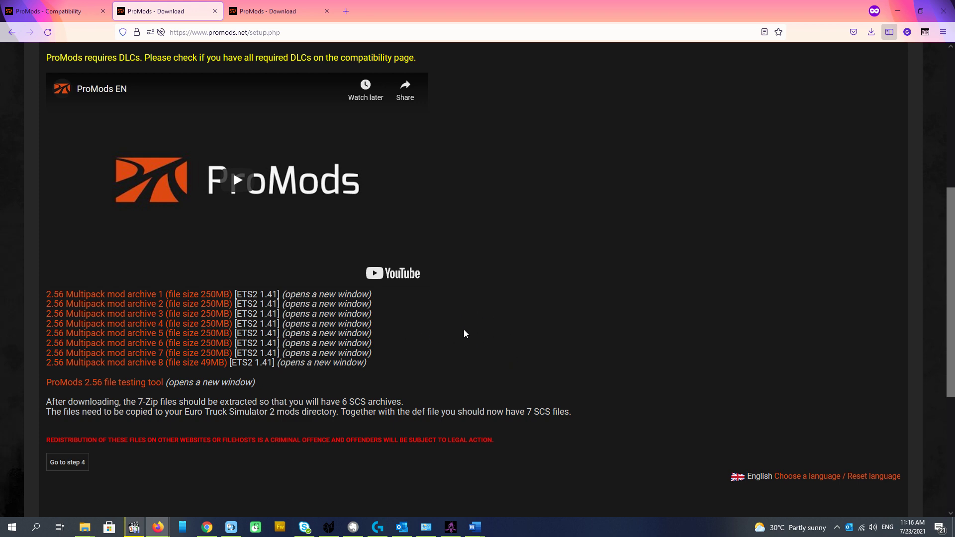
pyautogui.click(202, 296)
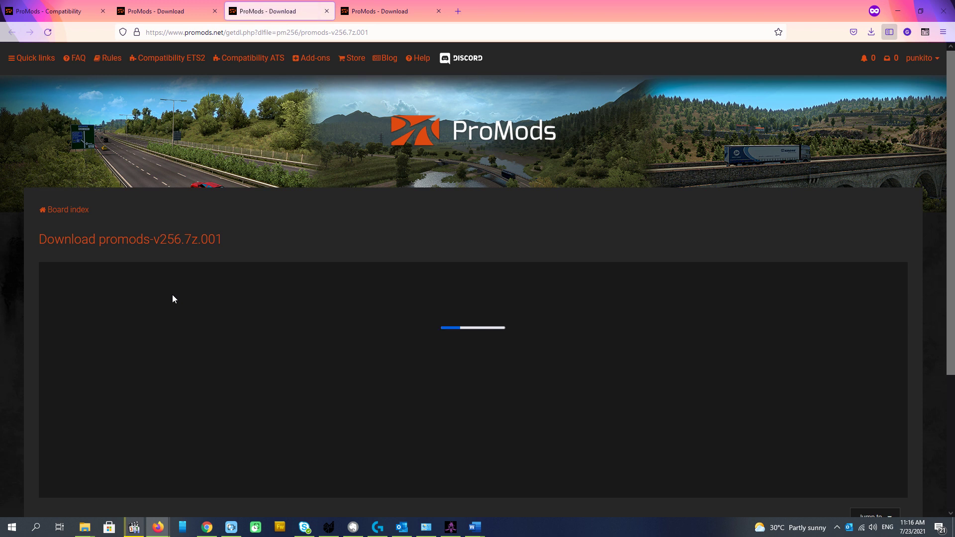
pyautogui.scroll(-1, 685, 281)
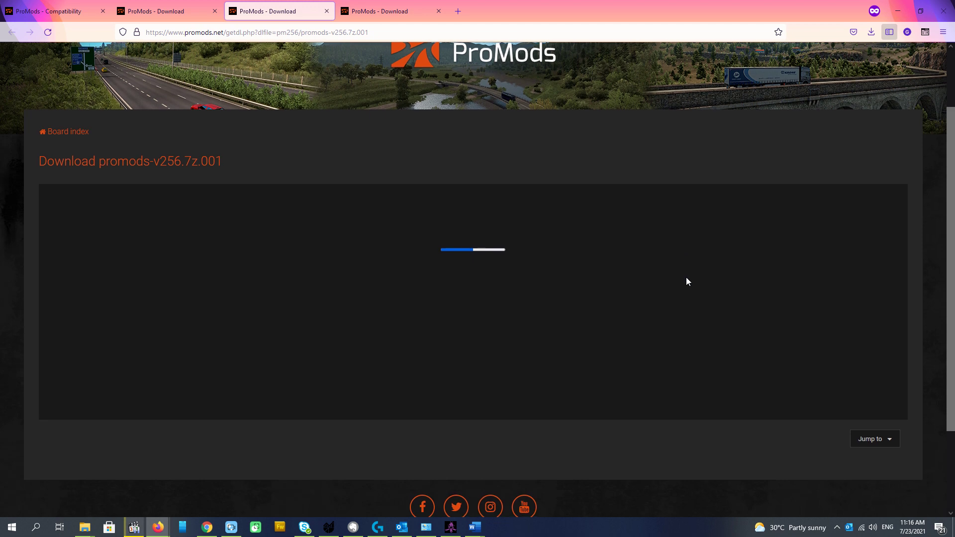
pyautogui.scroll(1, 686, 281)
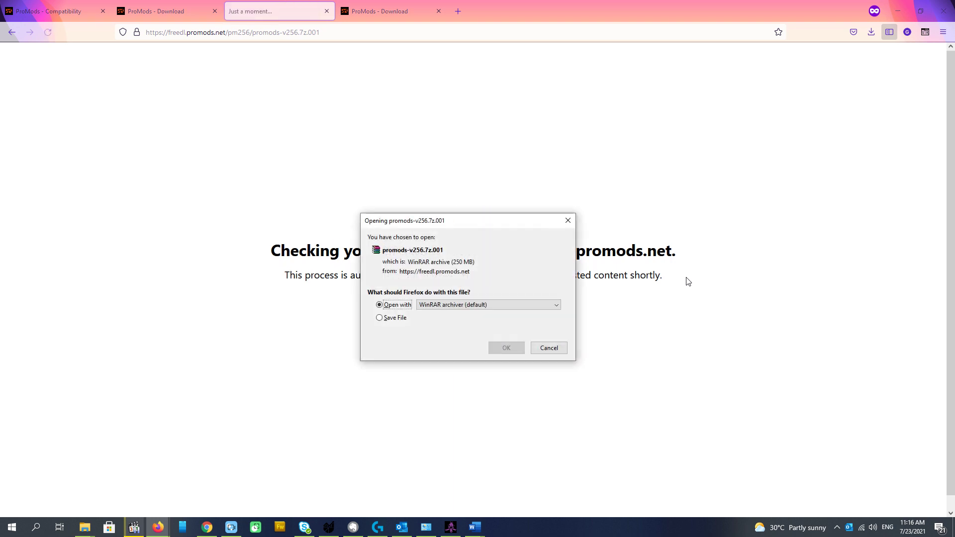
pyautogui.click(400, 321)
pyautogui.click(507, 349)
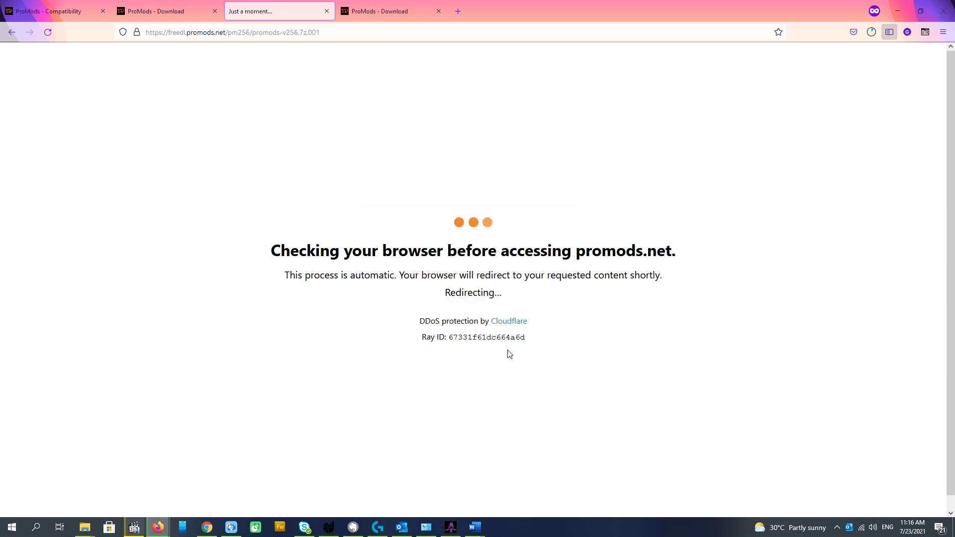
pyautogui.click(871, 33)
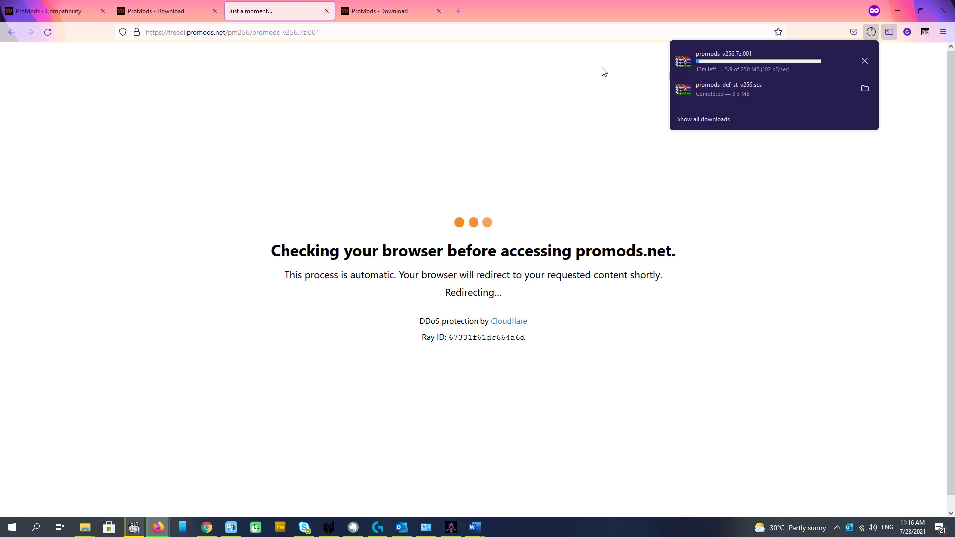
# Return to the archive list, download and save mod archive 2 (promods-v256.7z.002), and check it in the browser's downloads.
pyautogui.click(181, 16)
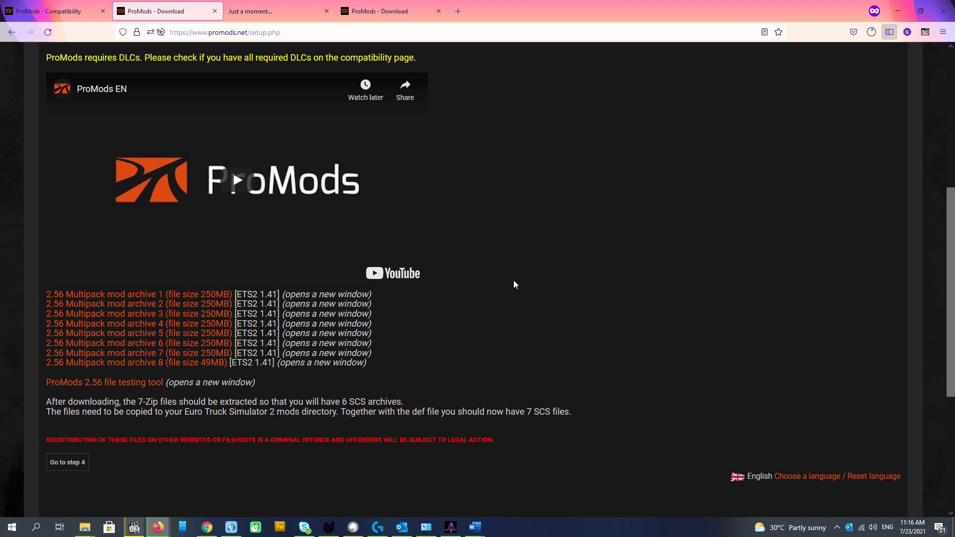
pyautogui.click(184, 309)
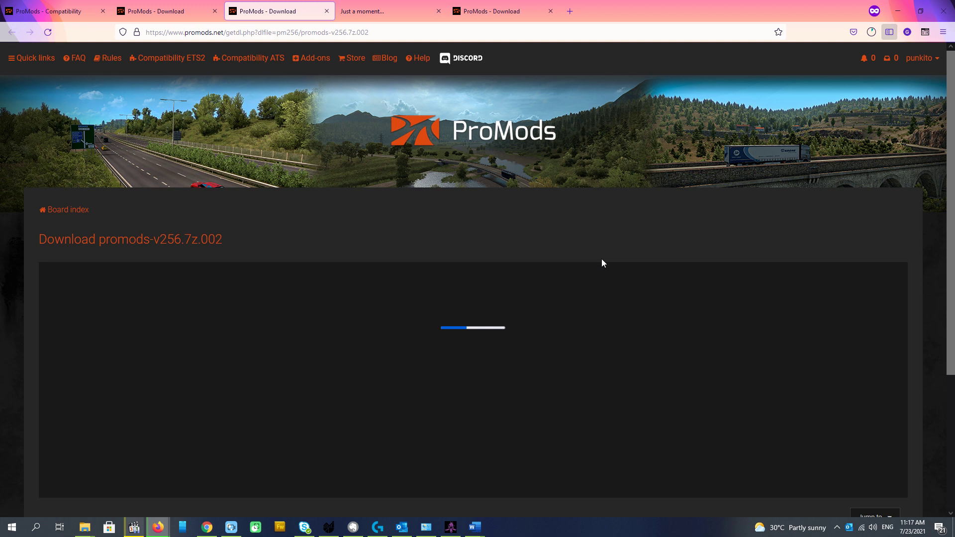
pyautogui.scroll(-1, 601, 263)
pyautogui.scroll(1, 602, 264)
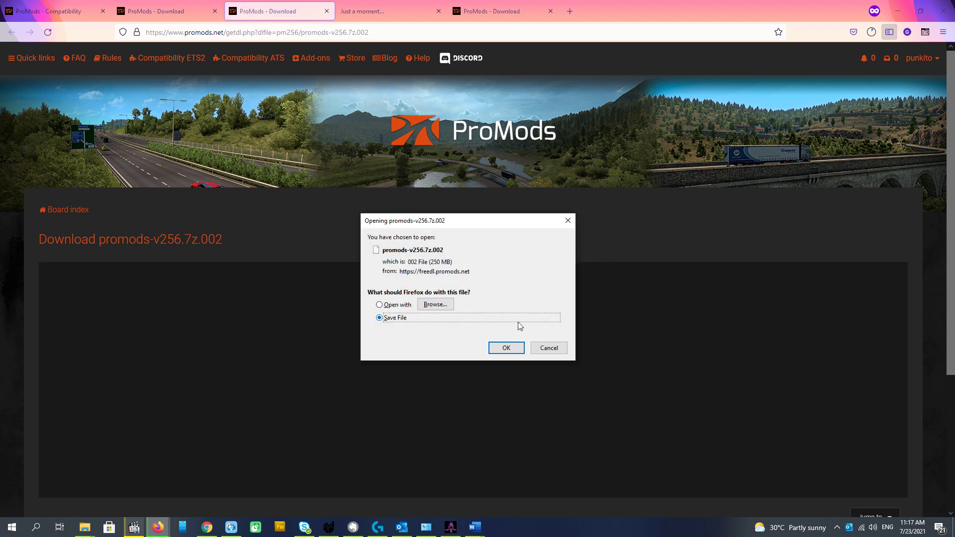
pyautogui.click(513, 346)
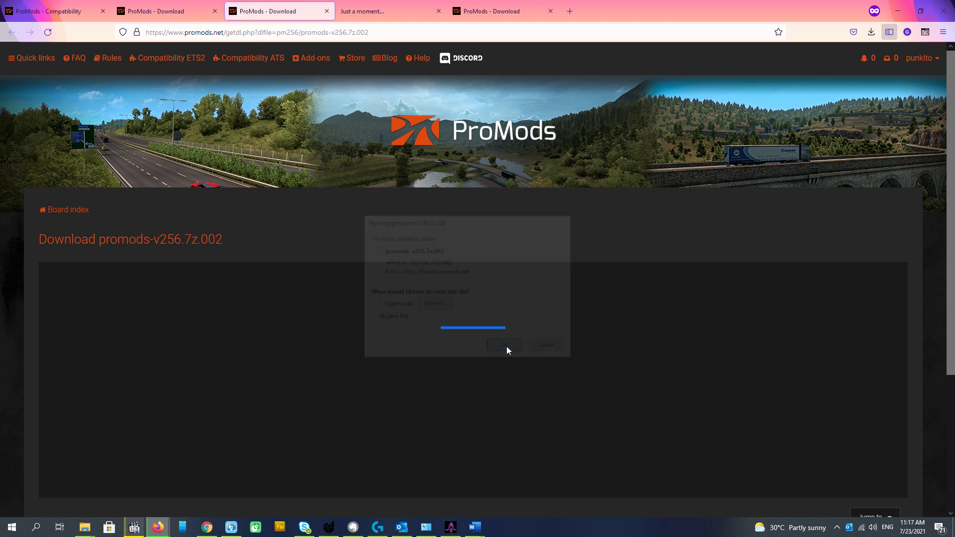
pyautogui.click(873, 33)
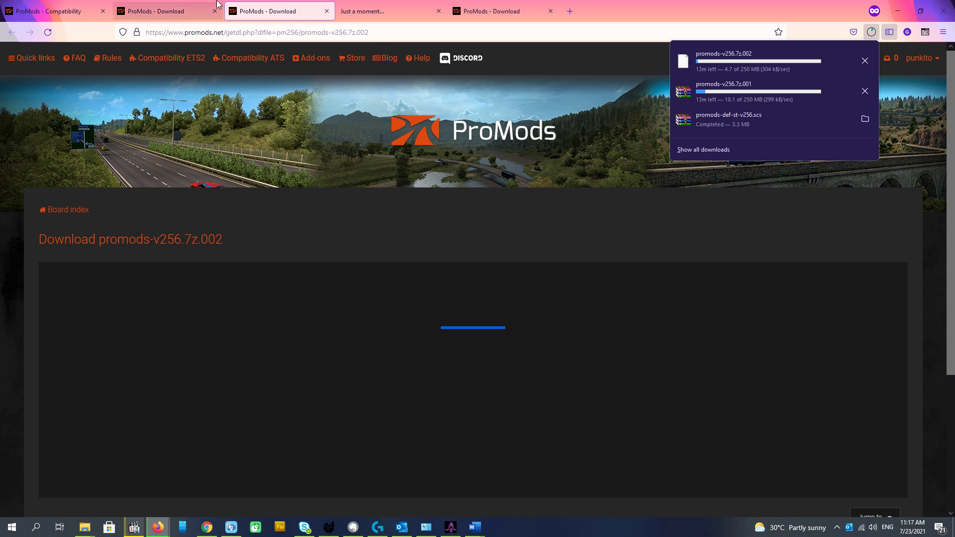
# Check the browser's downloads for the remaining multipack archives up to promods-v256.7z.008.
pyautogui.click(179, 10)
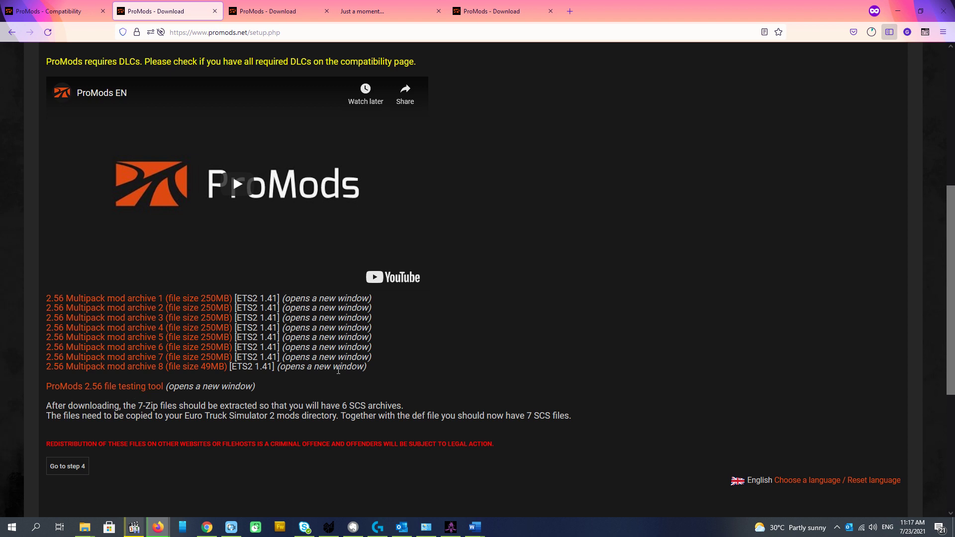
pyautogui.click(871, 33)
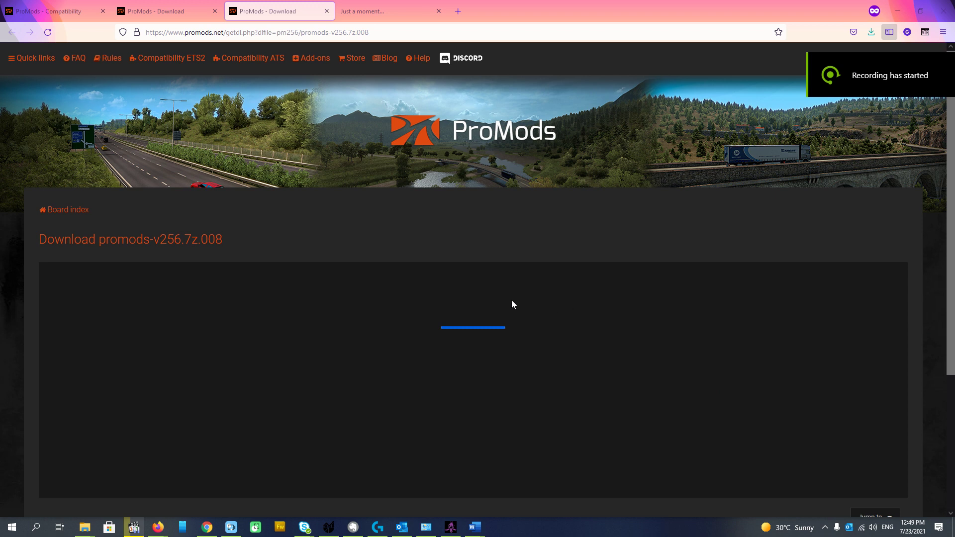
pyautogui.click(872, 32)
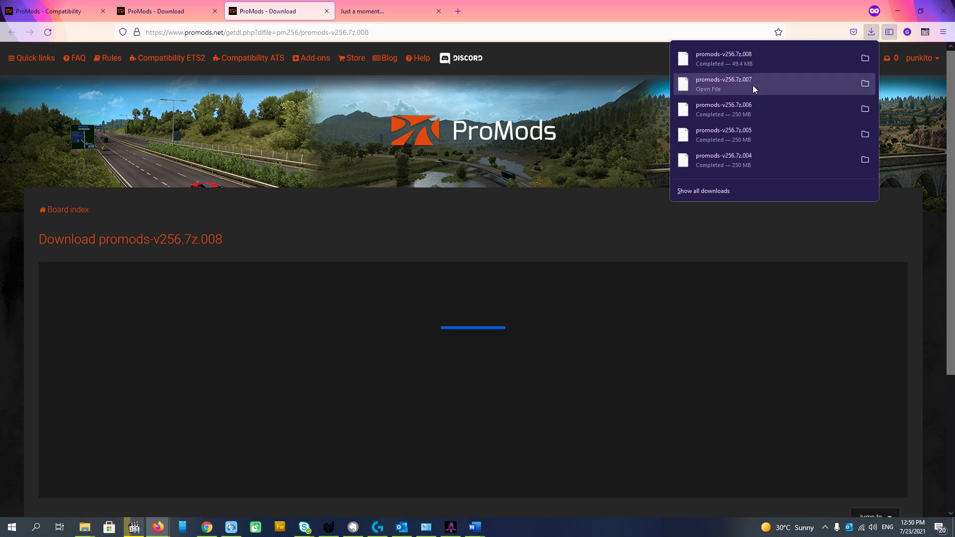
# Download the ProMods 2.56 file testing tool from the archive list page, save promods-v256-test.rar, and check it in the downloads.
pyautogui.click(183, 10)
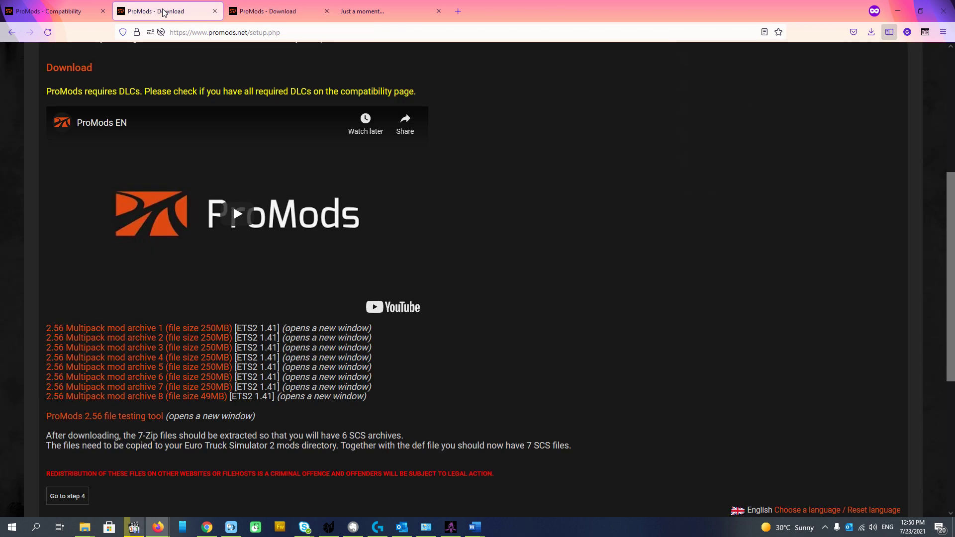
pyautogui.click(141, 417)
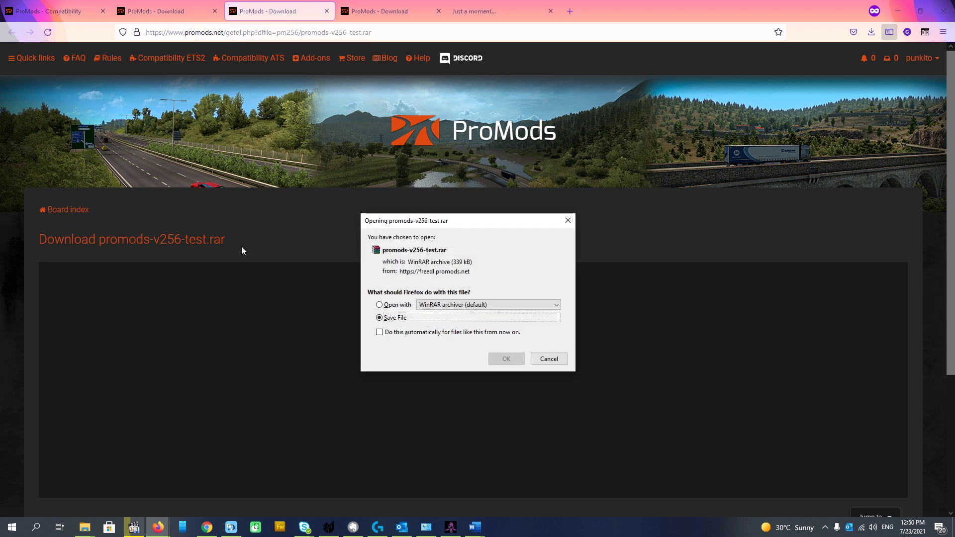
pyautogui.click(507, 359)
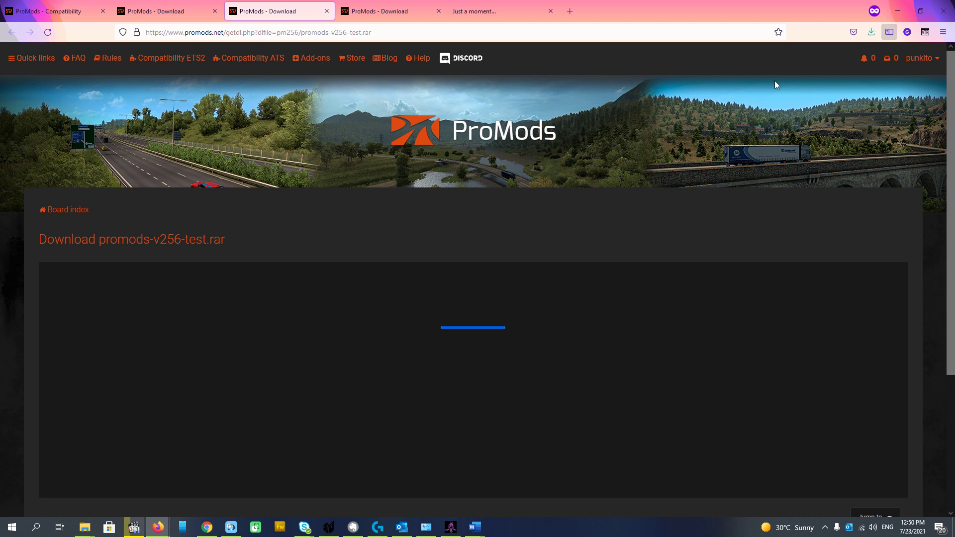
pyautogui.click(871, 32)
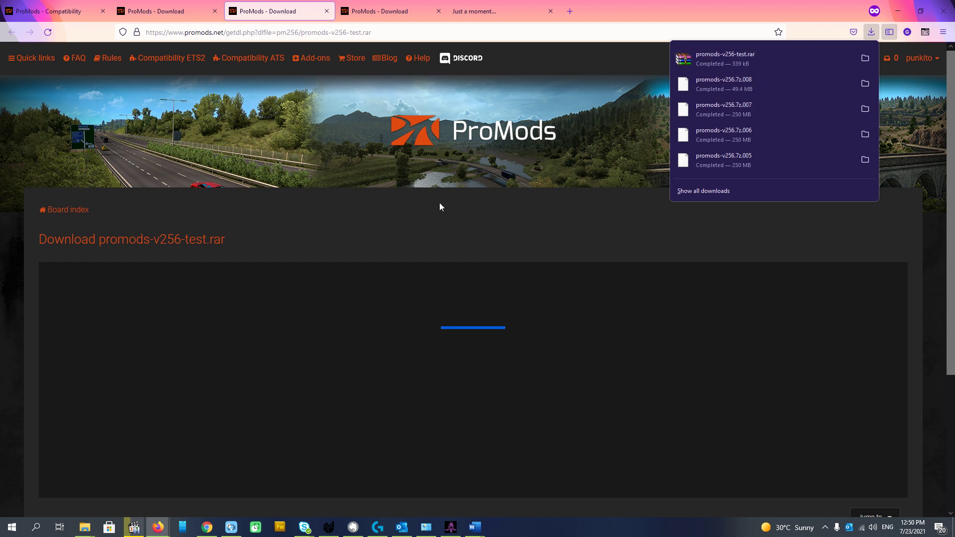
pyautogui.click(419, 232)
# Return to the ProMods installation page, proceed to step 4 and review the instructions for enabling the mod.
pyautogui.click(168, 13)
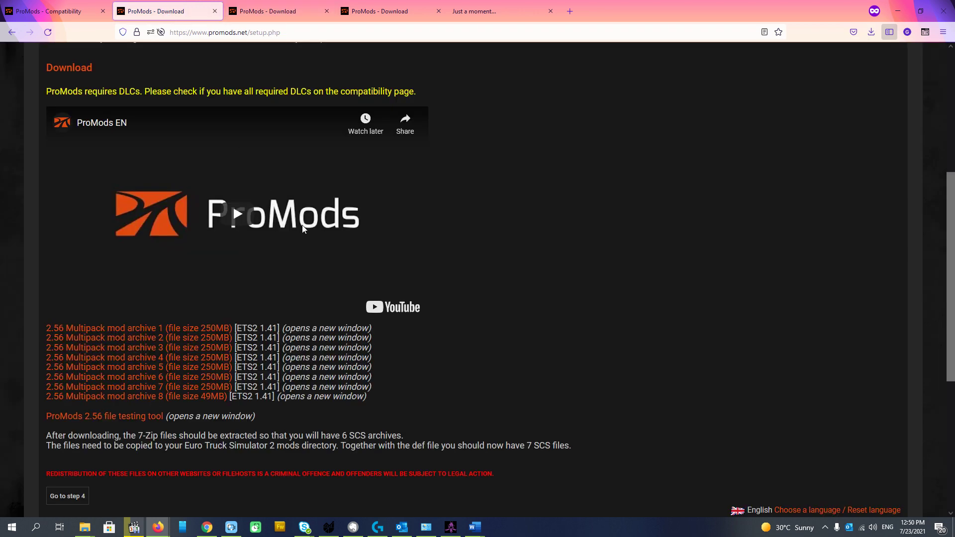
pyautogui.scroll(-3, 283, 320)
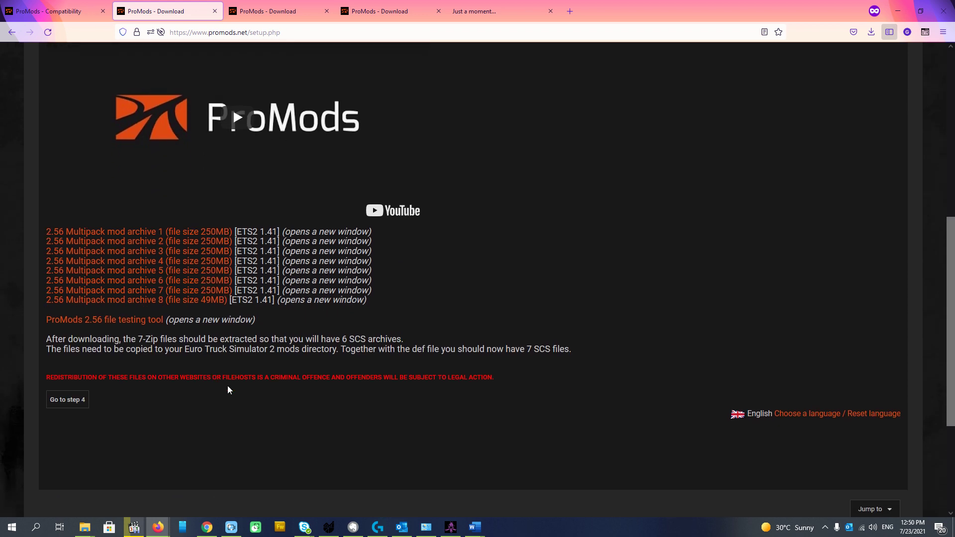
pyautogui.click(70, 401)
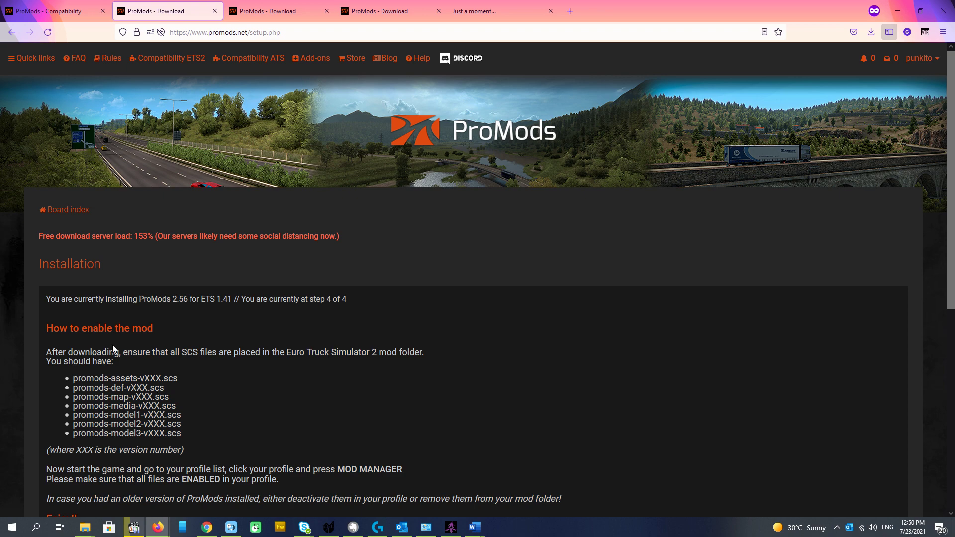
pyautogui.scroll(-4, 323, 348)
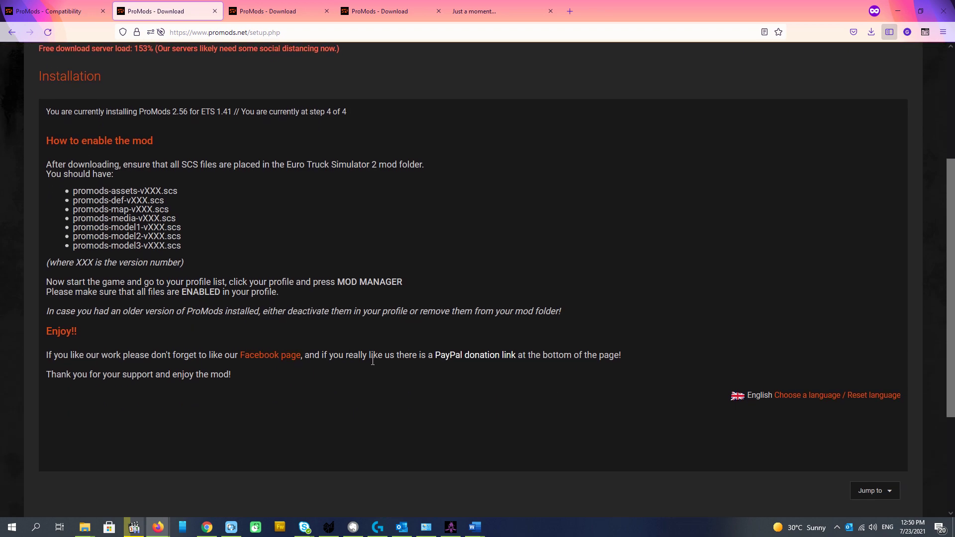
pyautogui.scroll(4, 358, 353)
pyautogui.scroll(-2, 375, 360)
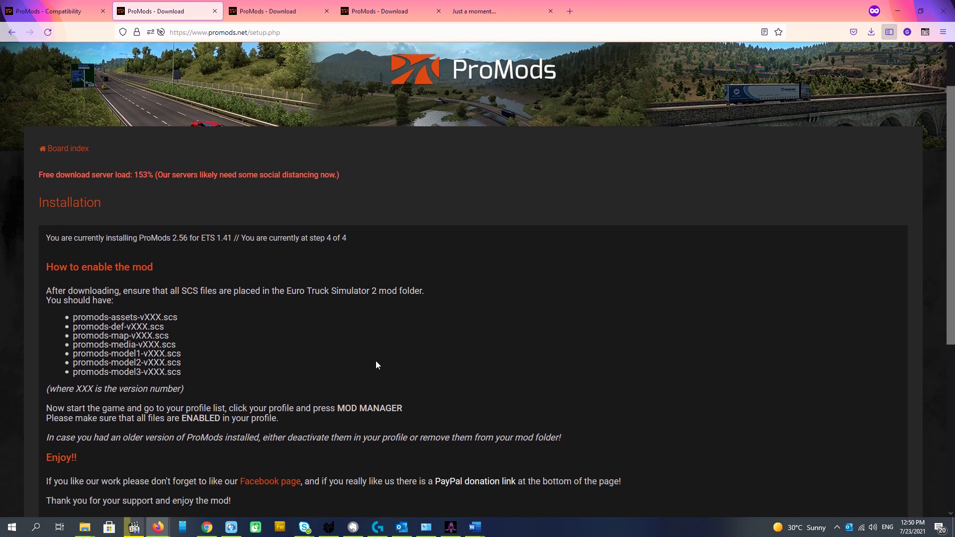
pyautogui.scroll(1, 375, 360)
pyautogui.scroll(1, 375, 360)
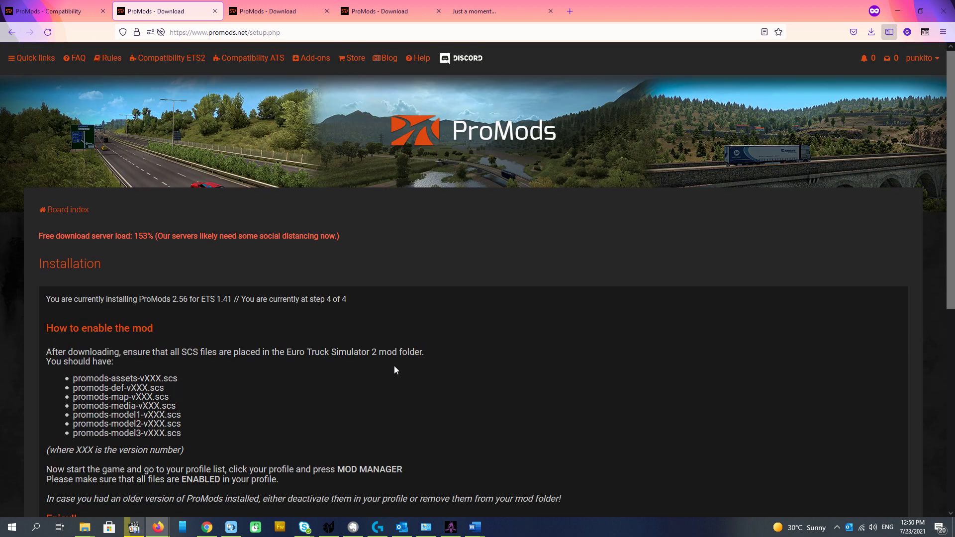
# Find the Middle-East Add-On Pack for ETS2 v1.41.x on the Add-ons page and open its ME v2.56 download.
pyautogui.click(315, 62)
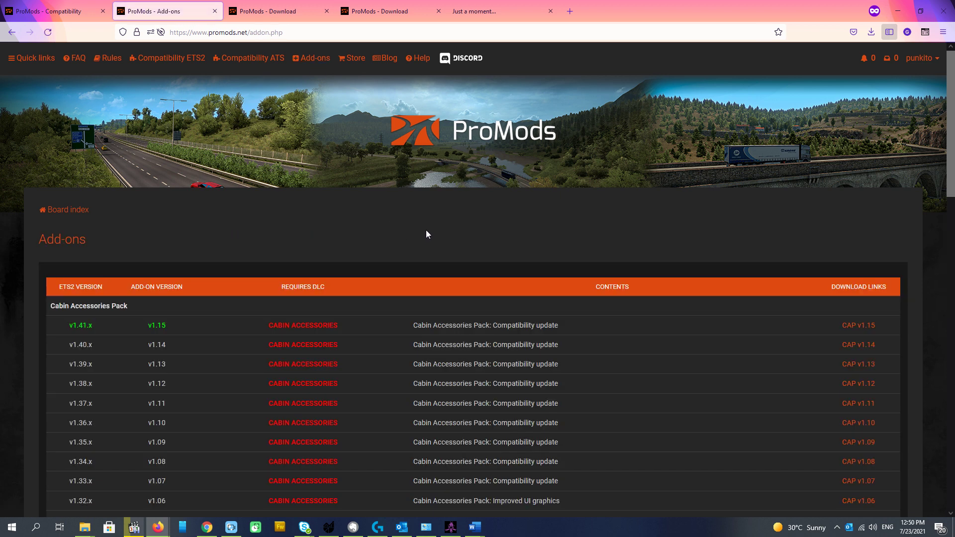
pyautogui.scroll(-6, 432, 234)
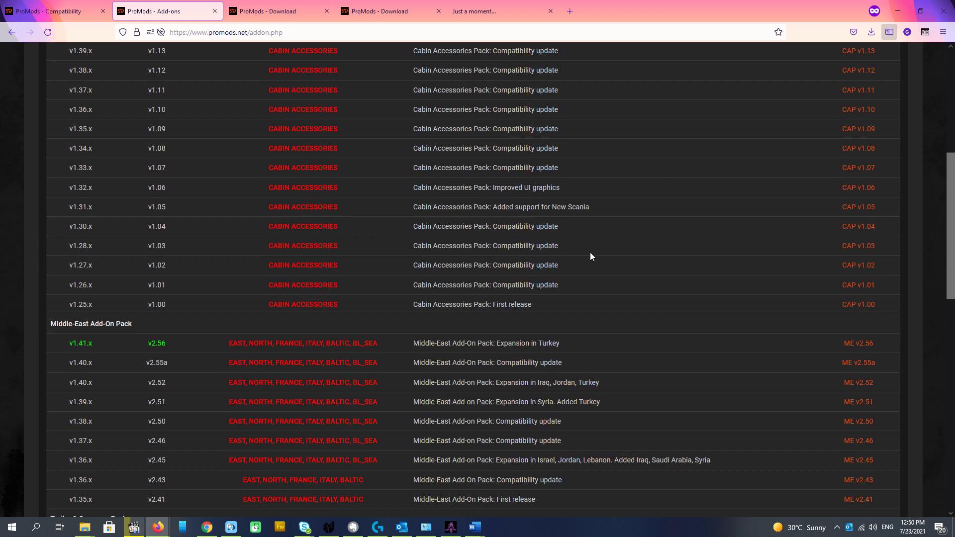
pyautogui.scroll(-1, 620, 253)
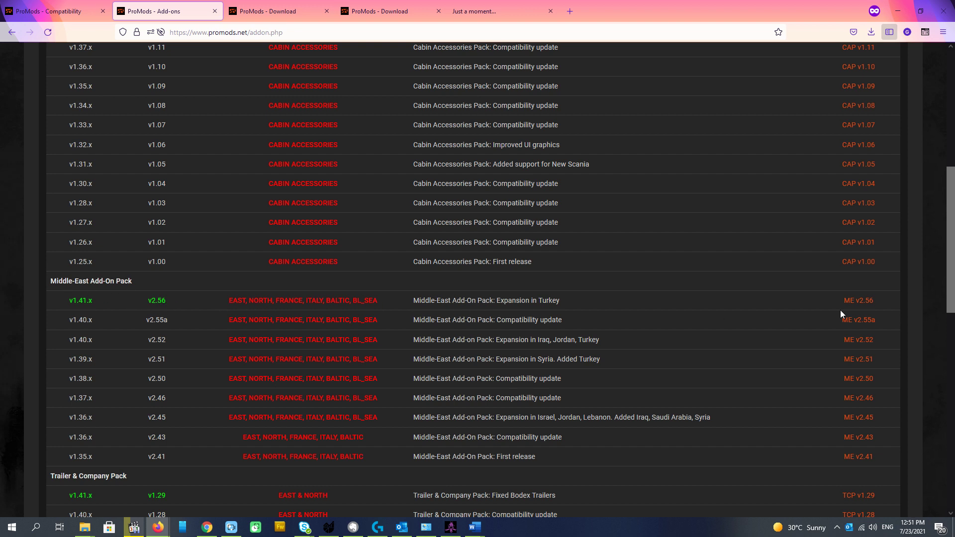
pyautogui.click(866, 301)
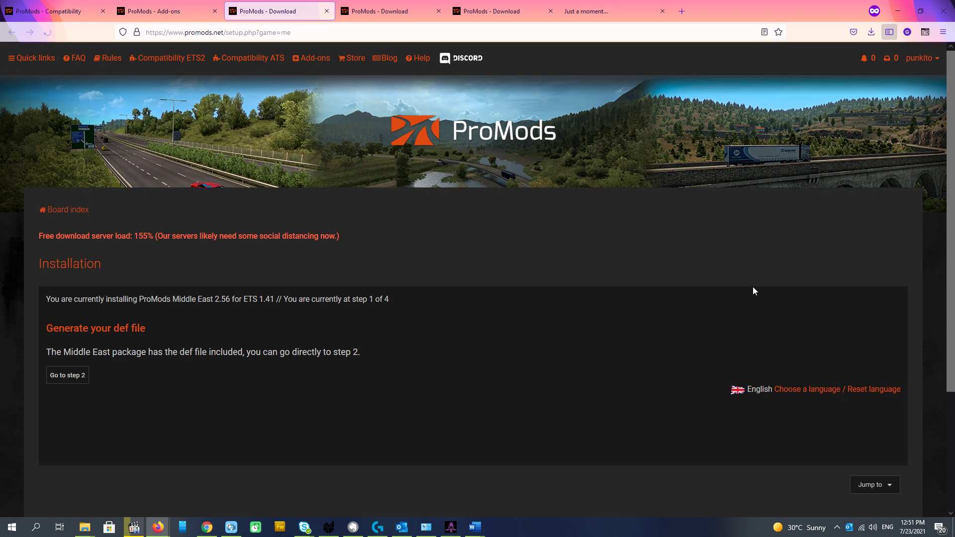
# Proceed to step 2 of the ProMods Middle East 2.56 installation and bring up the download method options.
pyautogui.scroll(-1, 431, 263)
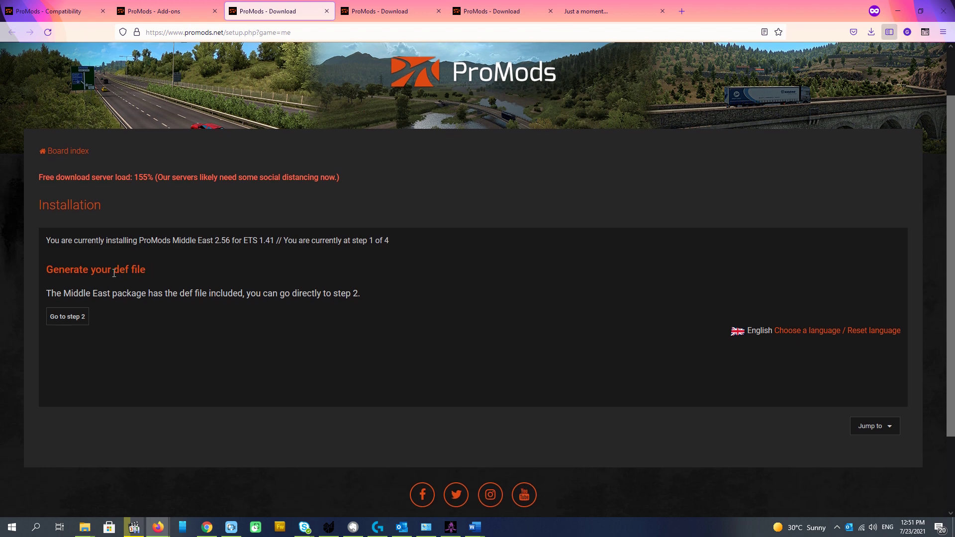
pyautogui.click(73, 320)
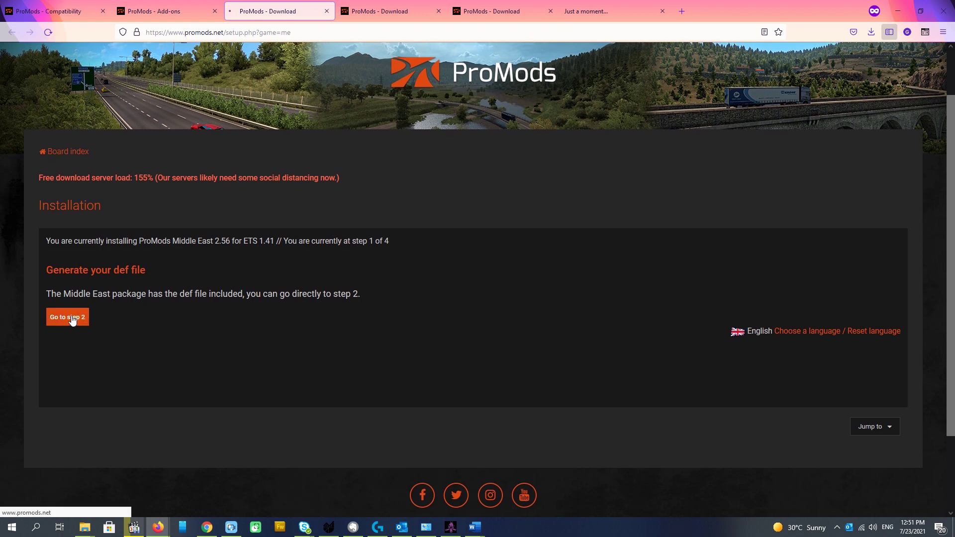
pyautogui.scroll(-2, 433, 292)
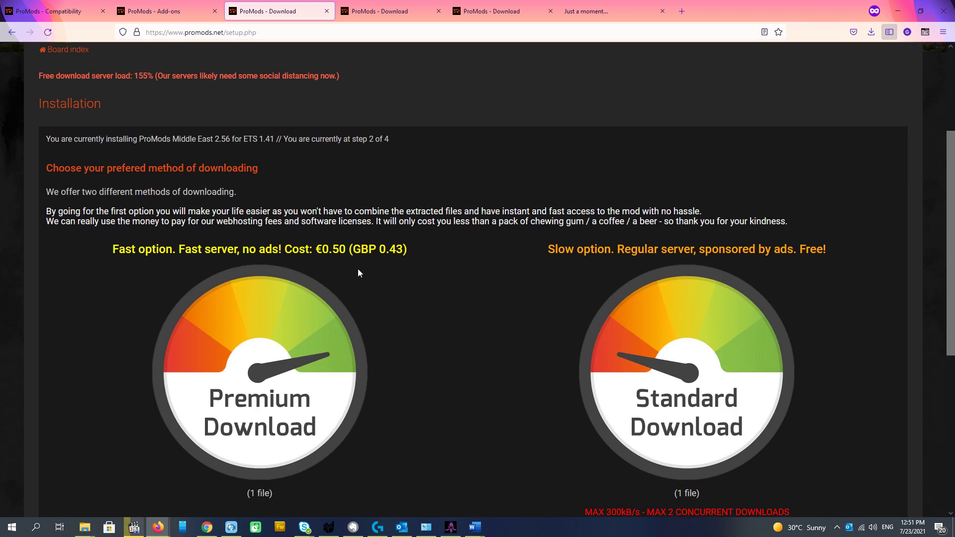
# Download the Middle-East Add-On Pack v2.56 through the free Standard Download option and save promods-me-v256.7z.
pyautogui.scroll(-1, 414, 269)
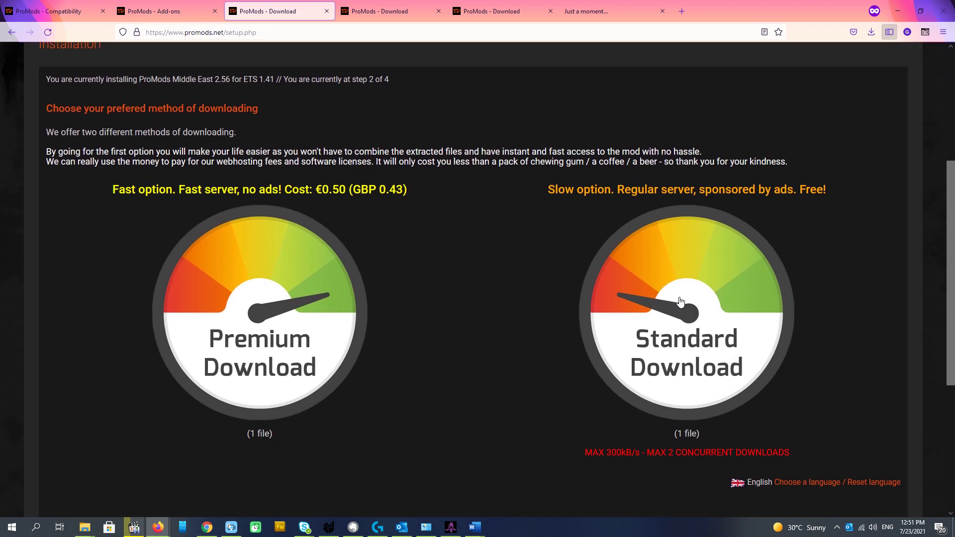
pyautogui.click(682, 302)
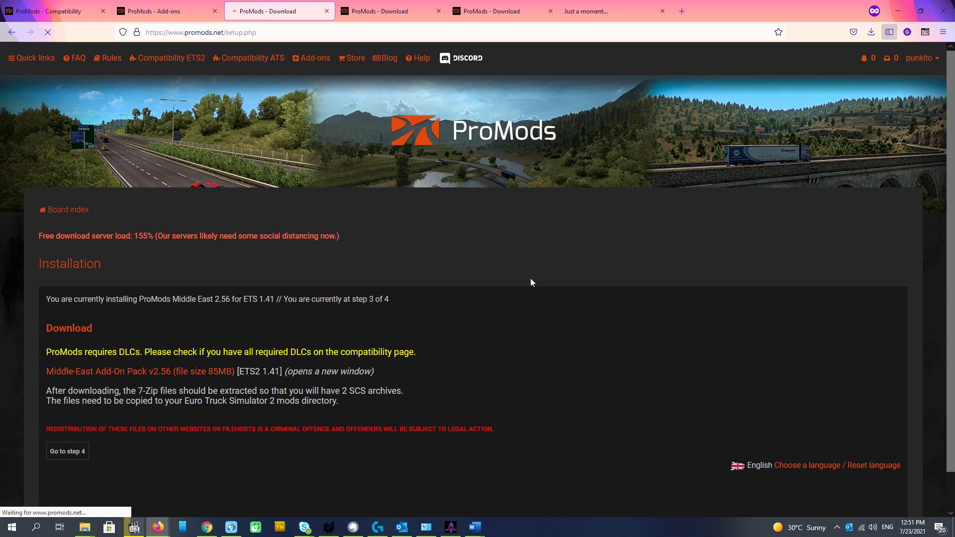
pyautogui.scroll(-1, 530, 282)
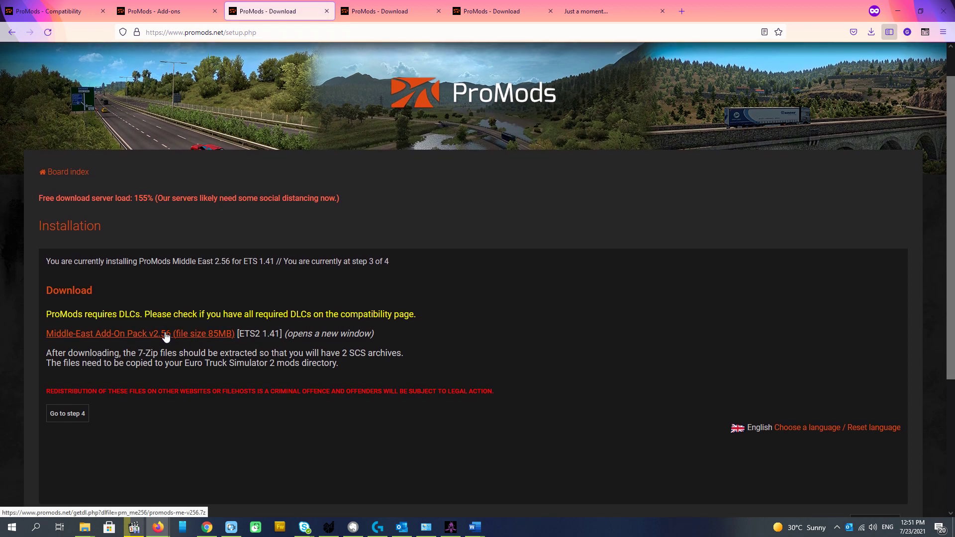
pyautogui.click(165, 335)
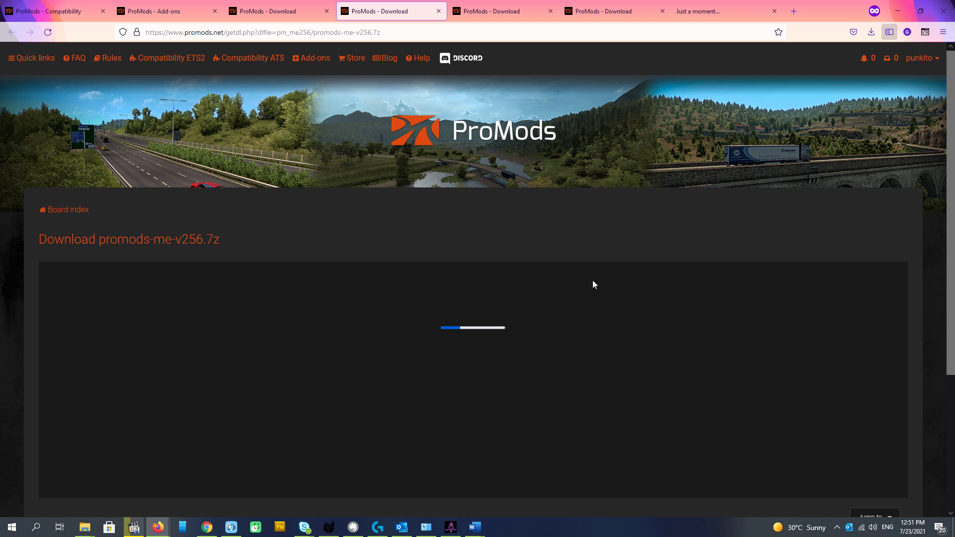
pyautogui.scroll(-2, 625, 269)
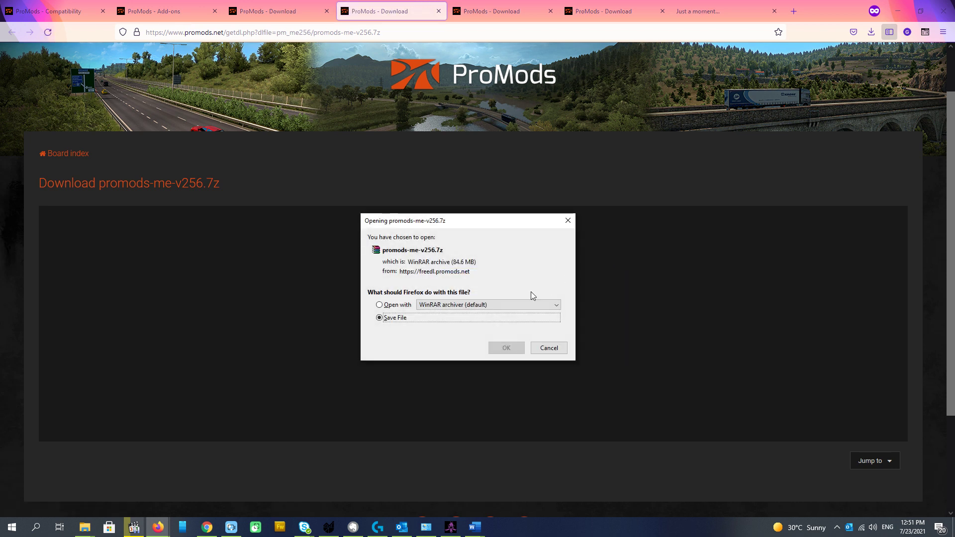
pyautogui.click(506, 348)
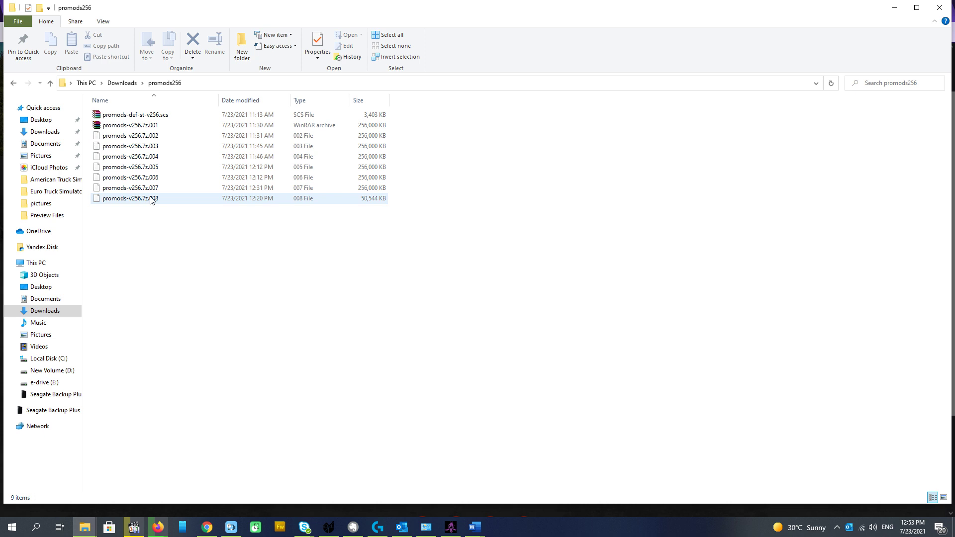
# Extract promods-v256.7z.001 from the promods256 downloads folder with 7-Zip into a promods-v256 subfolder, using full pathnames.
pyautogui.doubleClick(150, 127)
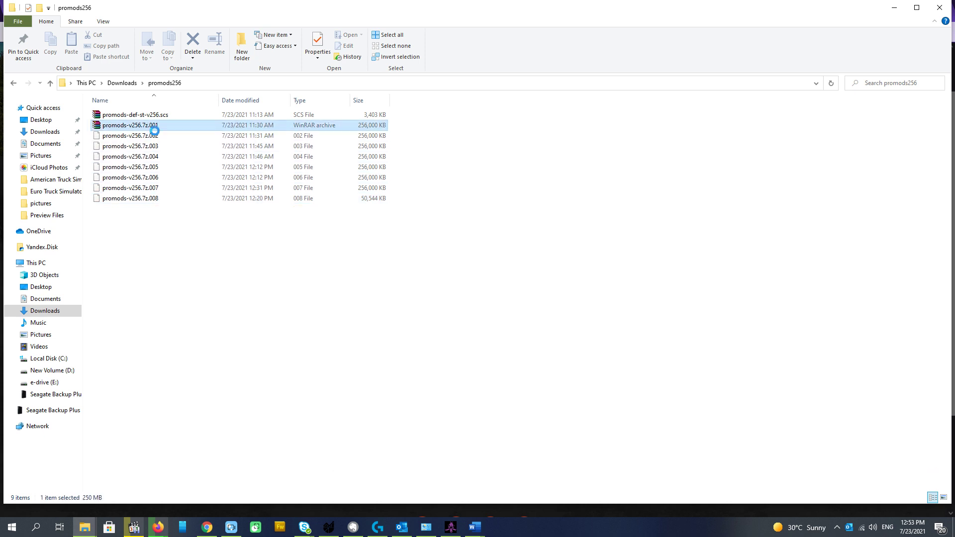
pyautogui.rightClick(147, 124)
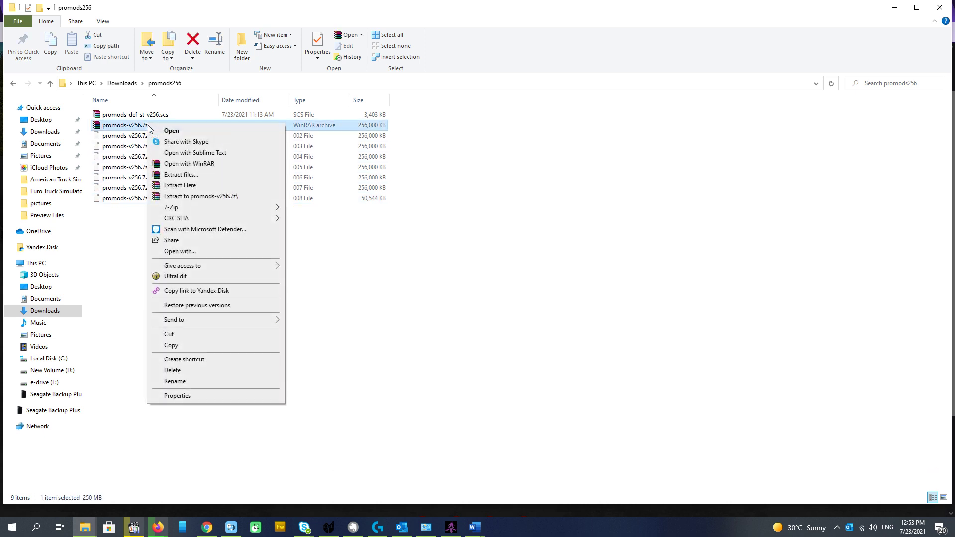
pyautogui.moveTo(219, 207)
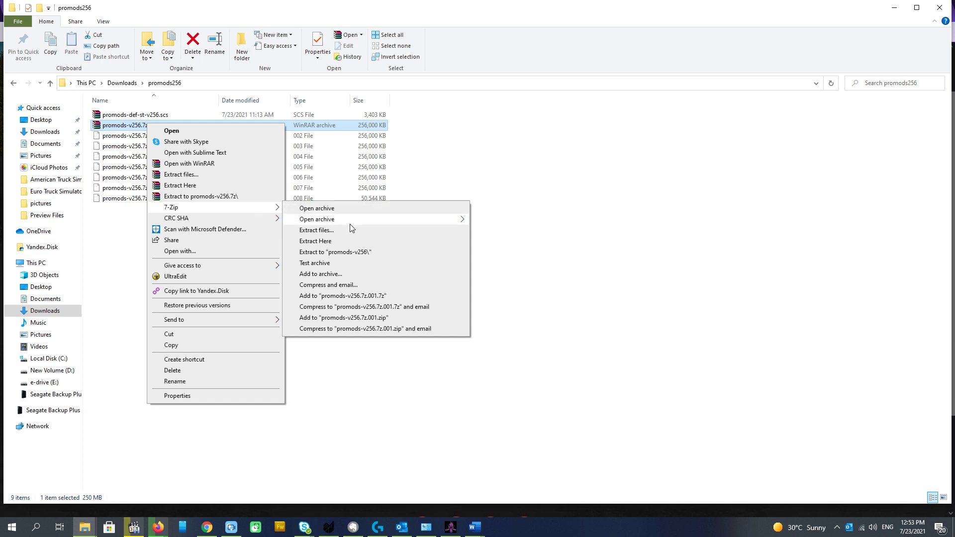
pyautogui.click(316, 230)
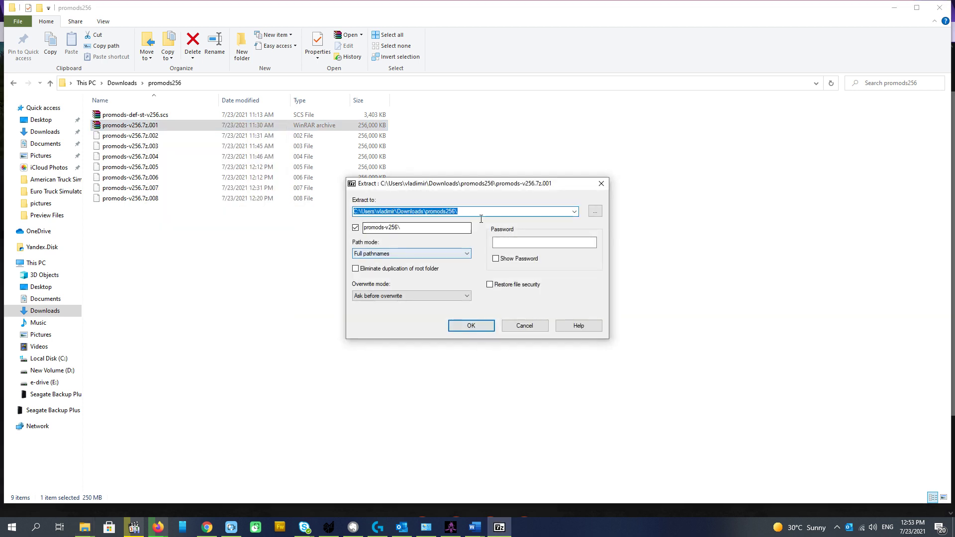
pyautogui.click(473, 326)
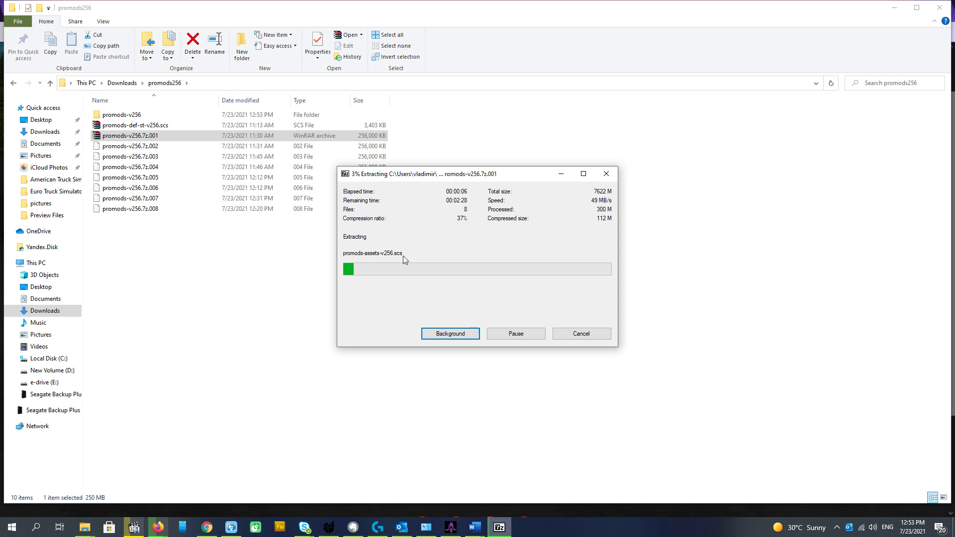
# Move promods-def-st-v256.scs into the promods-v256 folder and check on the running 7-Zip extraction.
pyautogui.moveTo(449, 174); pyautogui.dragTo(521, 173)
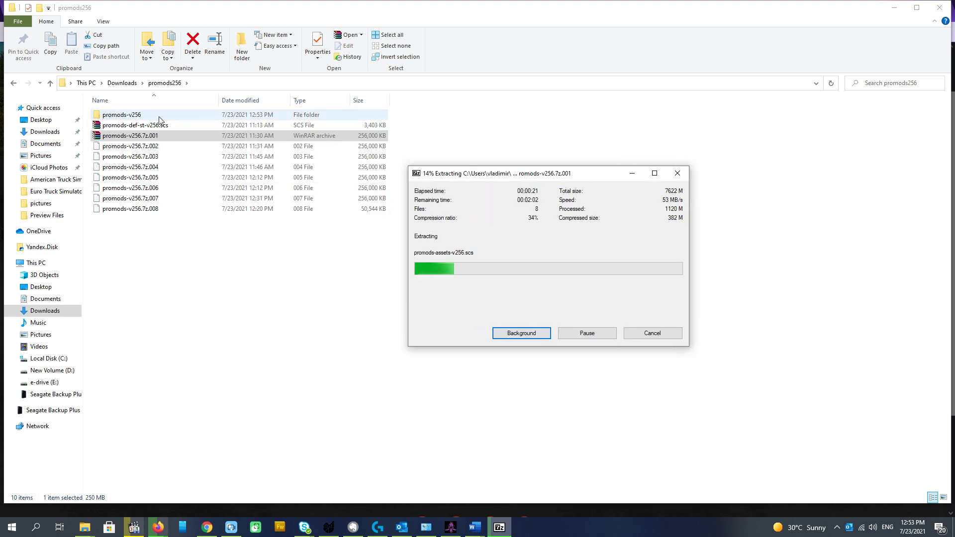
pyautogui.moveTo(144, 126); pyautogui.dragTo(157, 117)
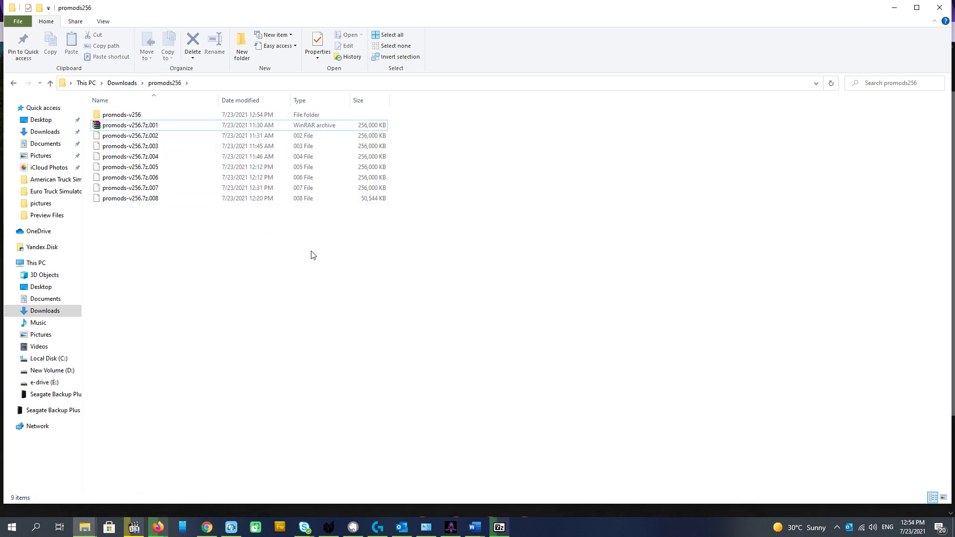
pyautogui.hotkey('alt', 'Tab')
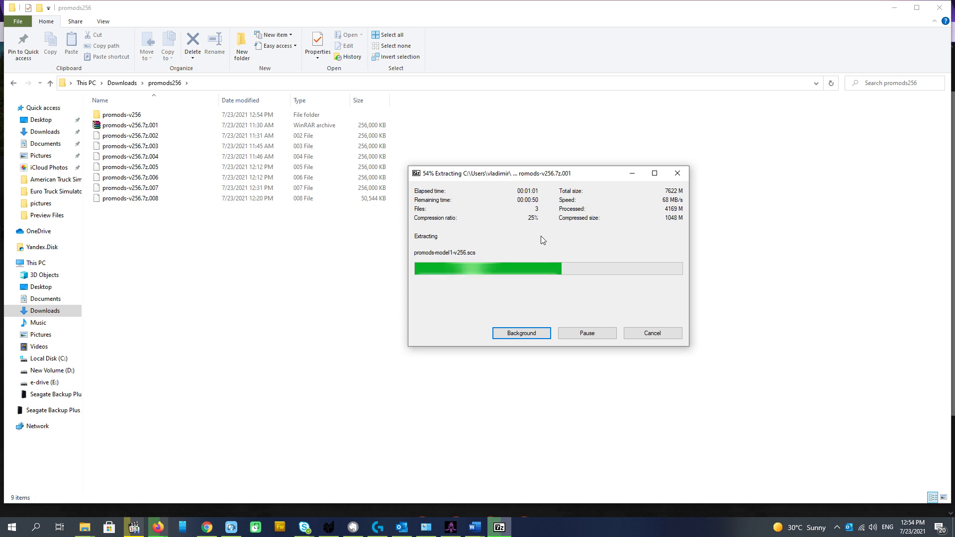
pyautogui.moveTo(393, 122); pyautogui.dragTo(111, 241)
pyautogui.click(111, 241)
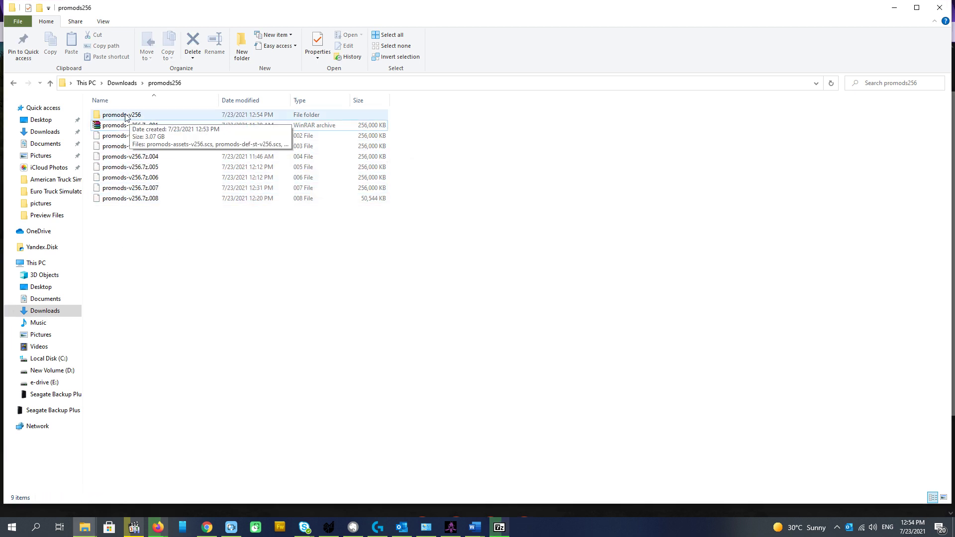
pyautogui.click(499, 527)
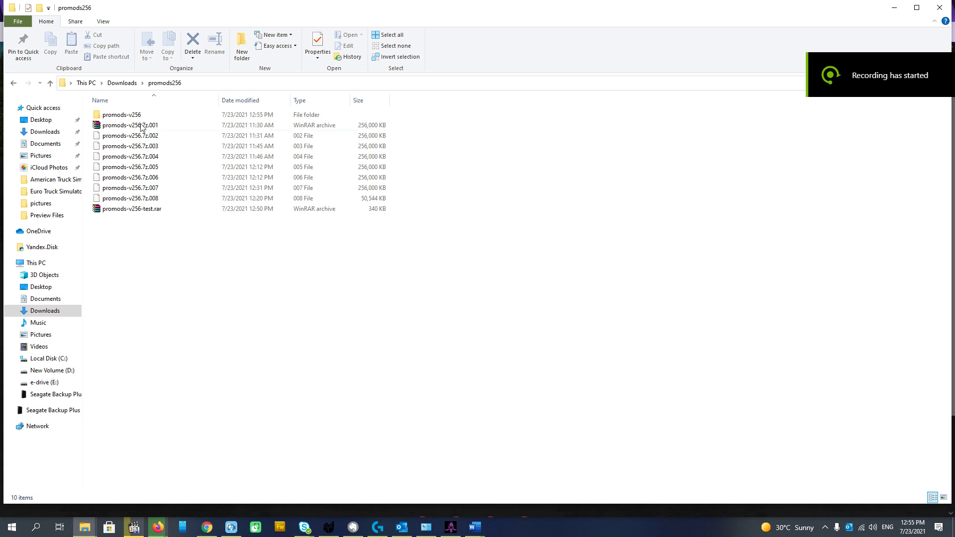
# Extract promods-v256-test.rar with WinRAR into a promods-v256-test folder inside promods256 and close the archive.
pyautogui.doubleClick(156, 213)
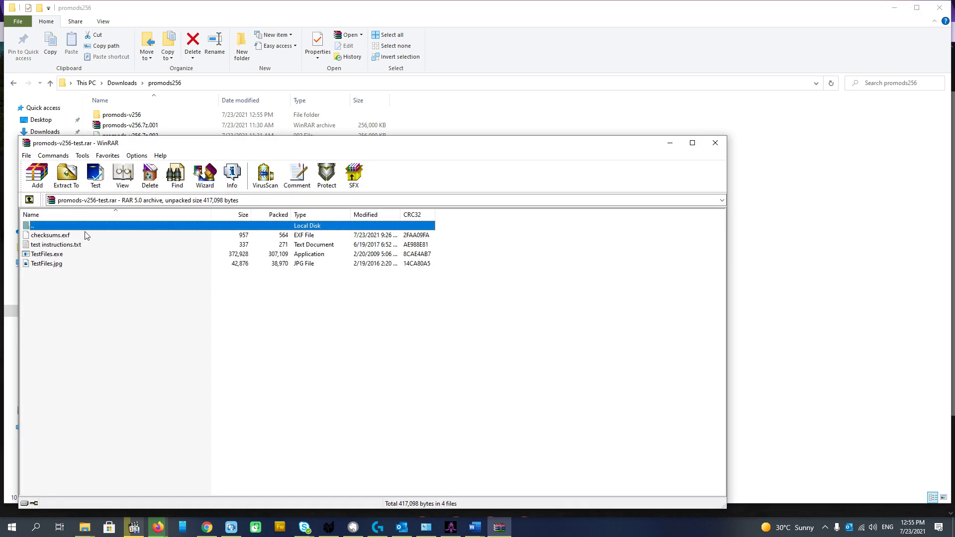
pyautogui.click(66, 175)
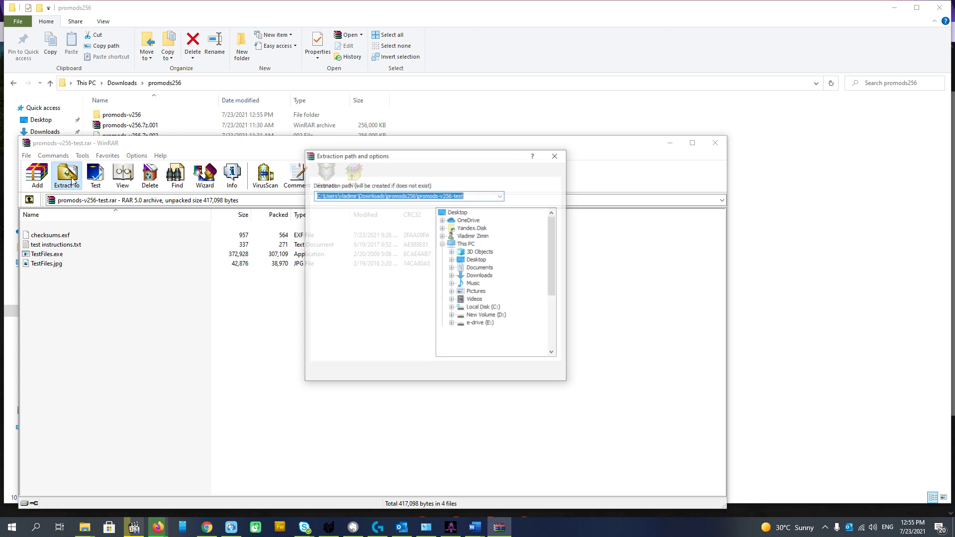
pyautogui.click(479, 373)
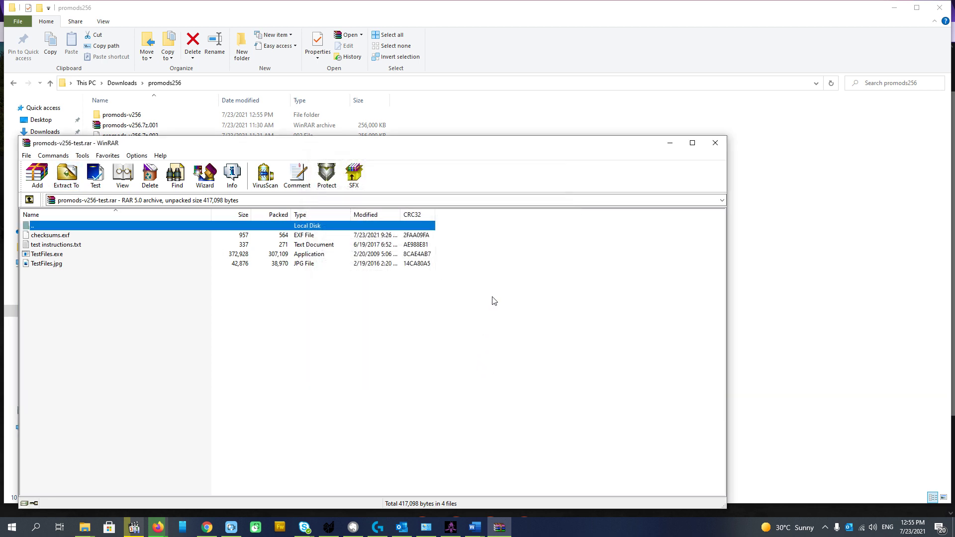
pyautogui.click(715, 143)
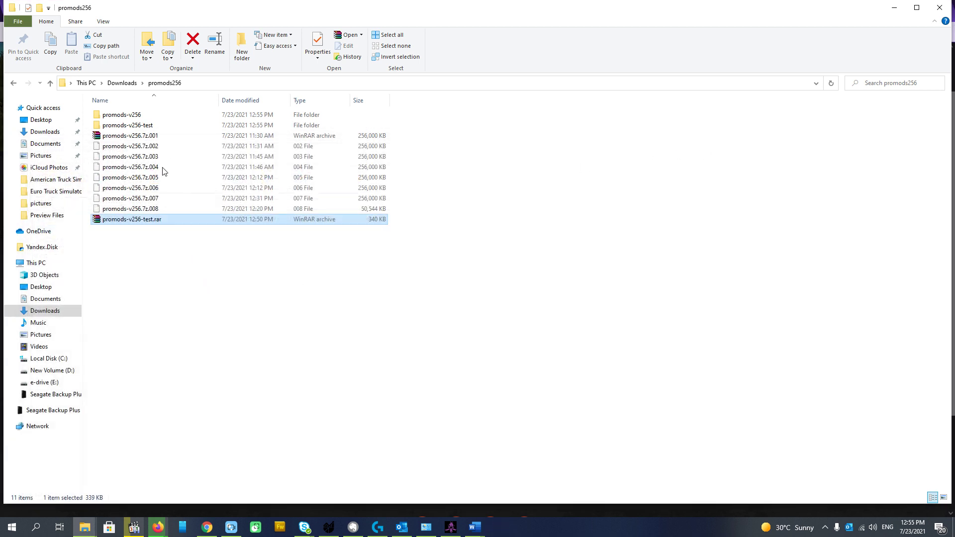
# Copy checksums.exf and TestFiles.exe from the promods-v256-test folder into the promods256 folder.
pyautogui.doubleClick(152, 128)
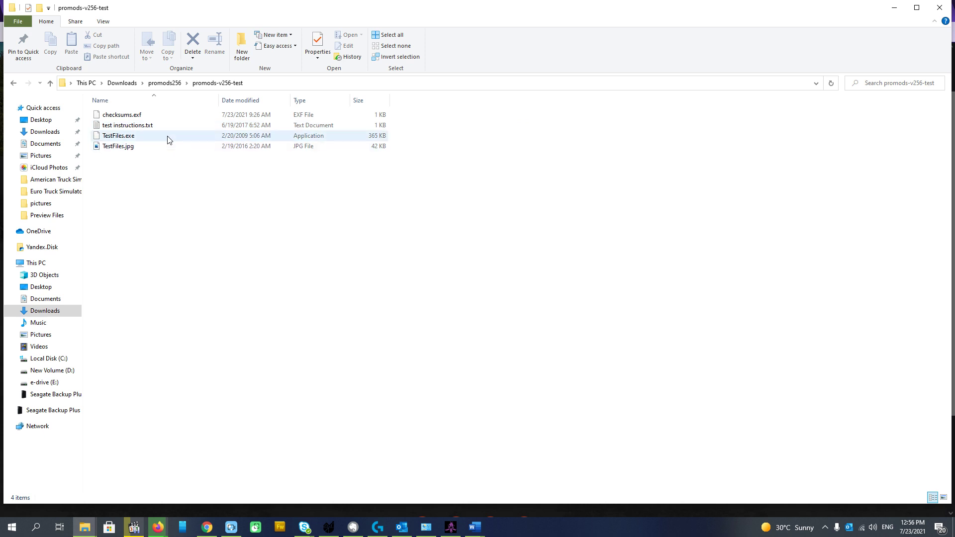
pyautogui.click(166, 133)
pyautogui.click(165, 117)
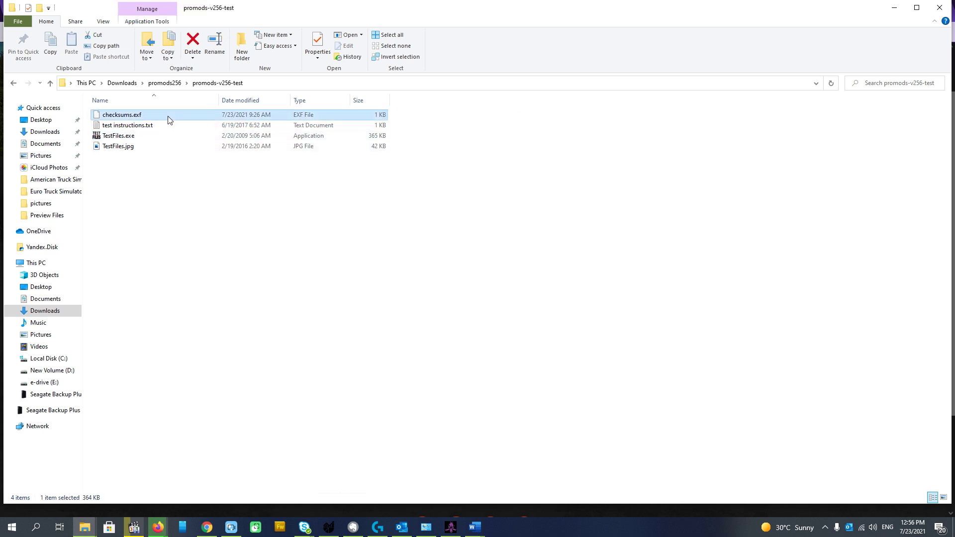
pyautogui.keyDown('ctrl'); pyautogui.click(165, 137); pyautogui.keyUp('ctrl')
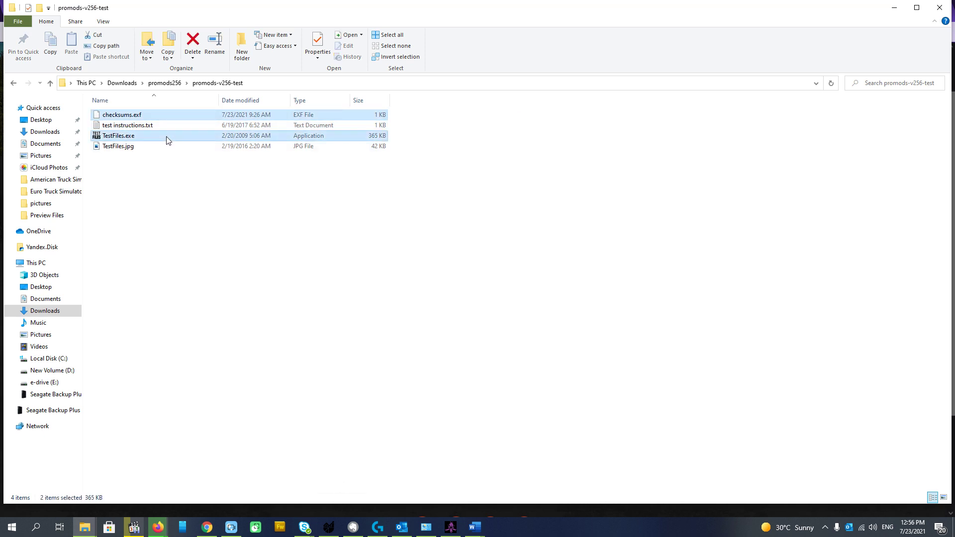
pyautogui.rightClick(168, 141)
pyautogui.click(219, 297)
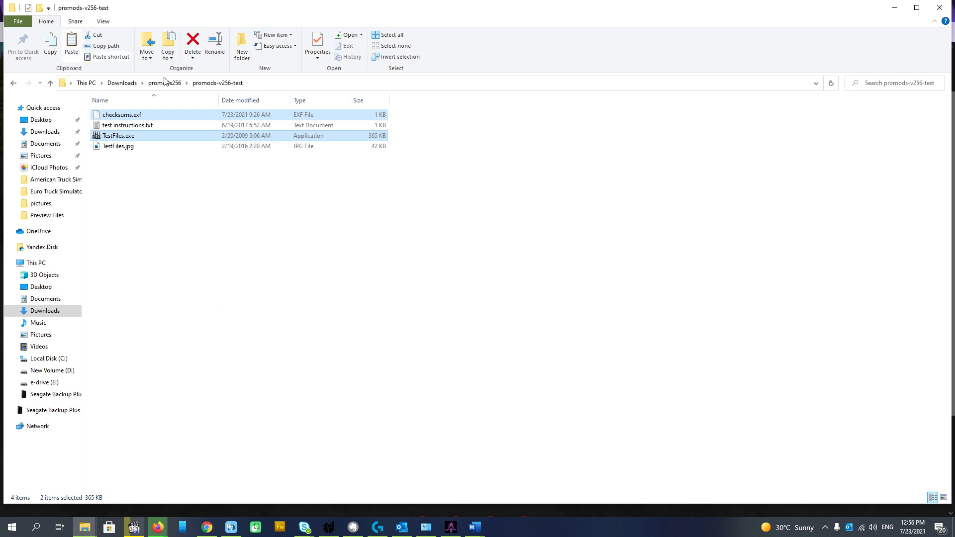
pyautogui.click(164, 82)
pyautogui.rightClick(194, 277)
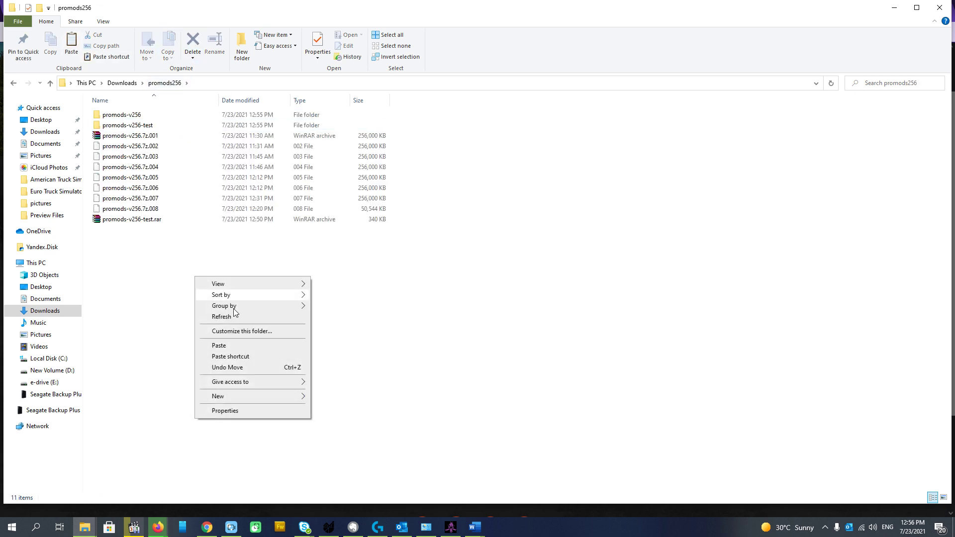
pyautogui.click(255, 347)
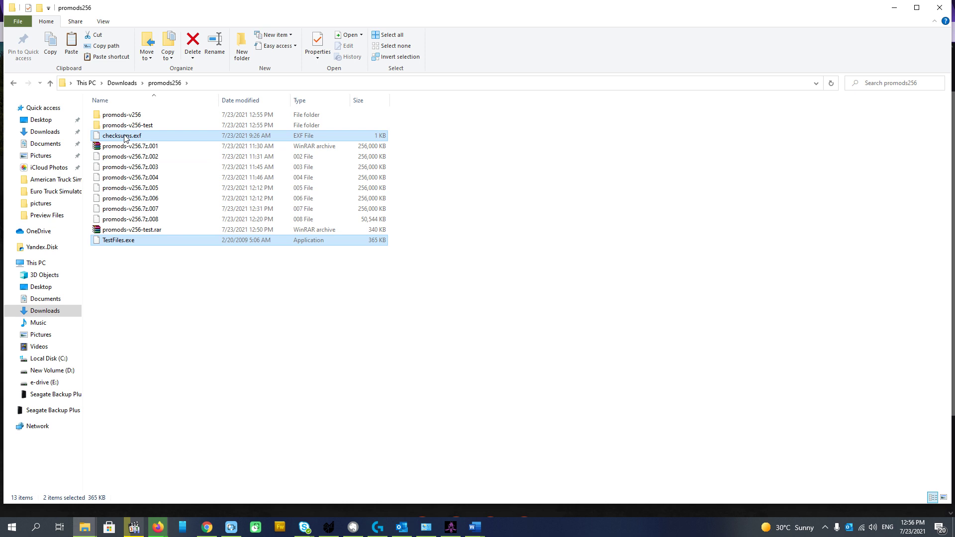
# Run TestFiles.exe in promods256 to validate the downloaded archives' checksums, then close the report.
pyautogui.click(150, 266)
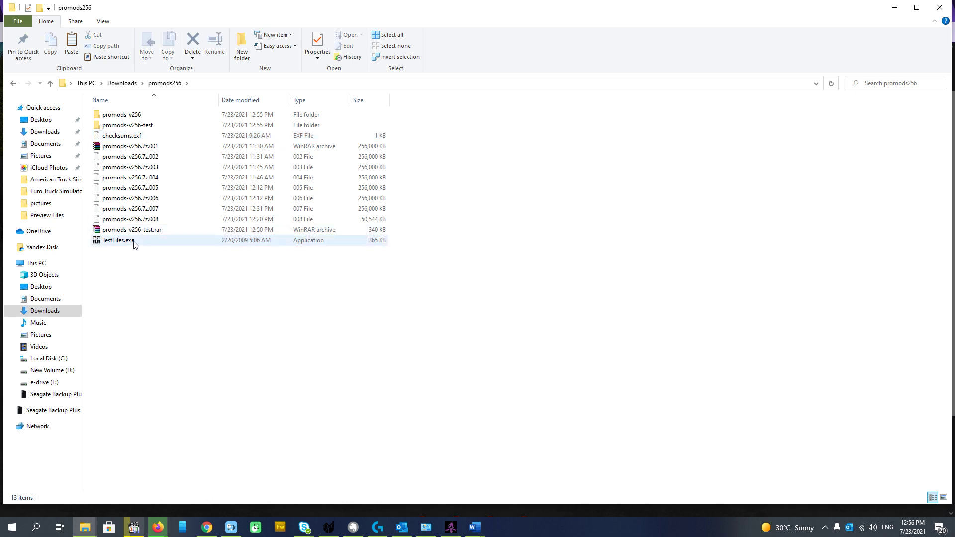
pyautogui.doubleClick(133, 242)
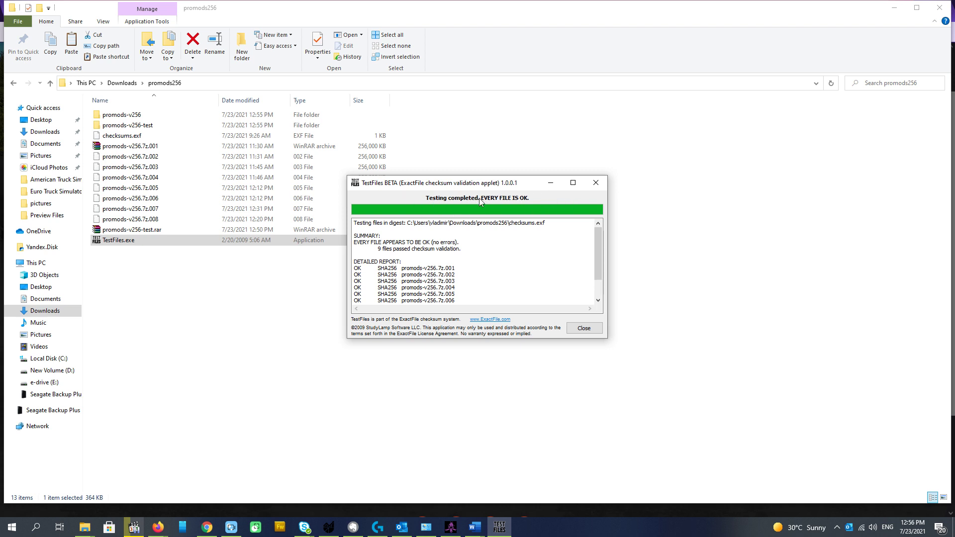
pyautogui.click(592, 328)
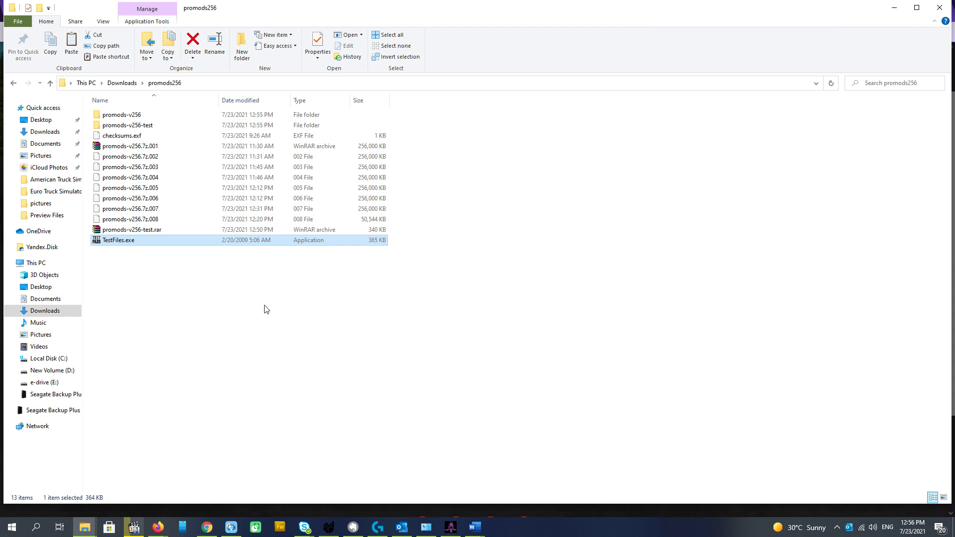
# Move promods-me-v256.7z from Downloads into the promods256 folder.
pyautogui.click(121, 83)
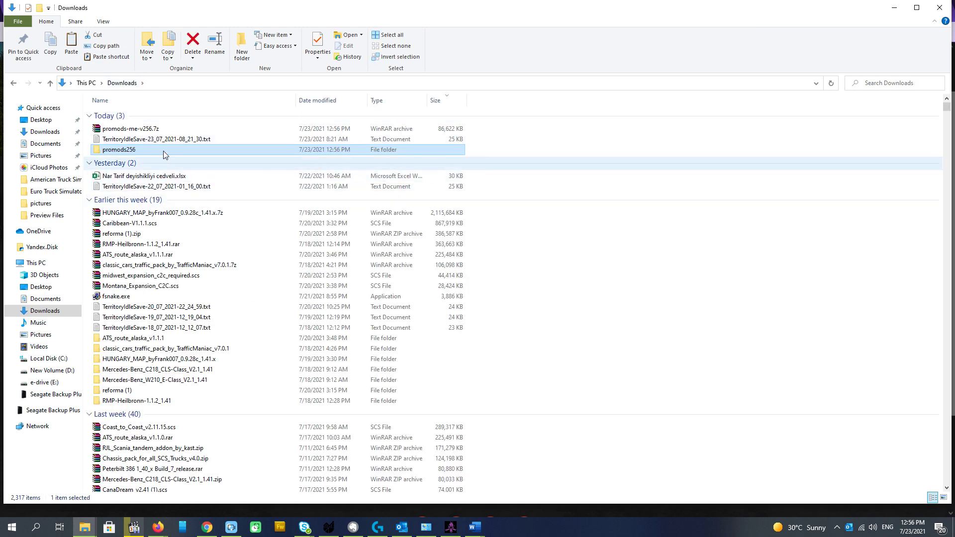
pyautogui.rightClick(150, 131)
pyautogui.moveTo(132, 132); pyautogui.dragTo(132, 151)
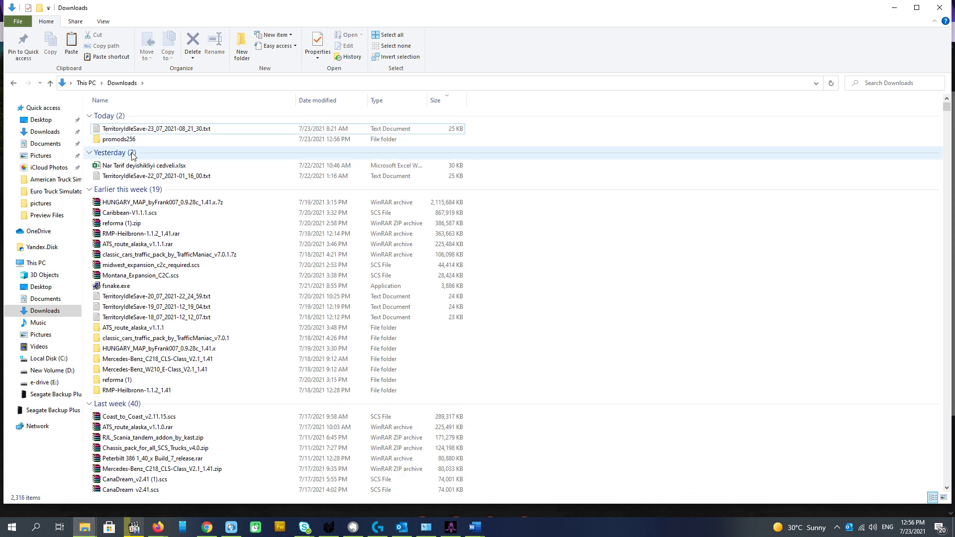
# Extract promods-me-v256.7z in the promods256 folder with 7-Zip into a promods-me-v256 subfolder, using full pathnames.
pyautogui.doubleClick(129, 139)
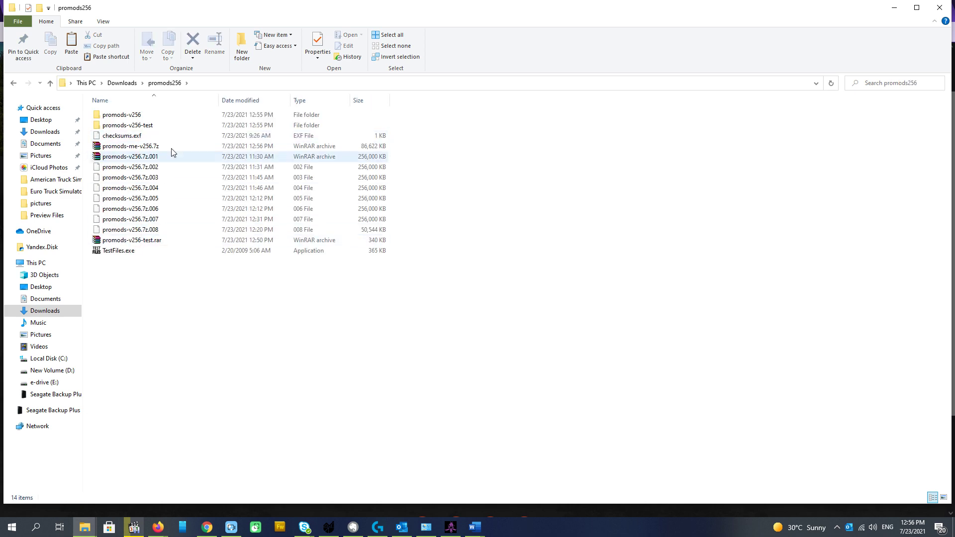
pyautogui.rightClick(157, 150)
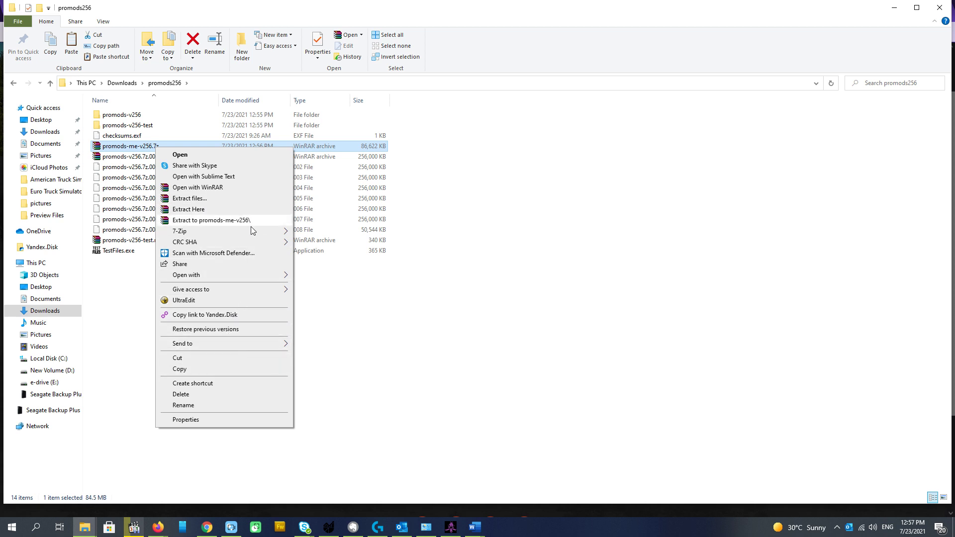
pyautogui.moveTo(259, 230)
pyautogui.click(370, 255)
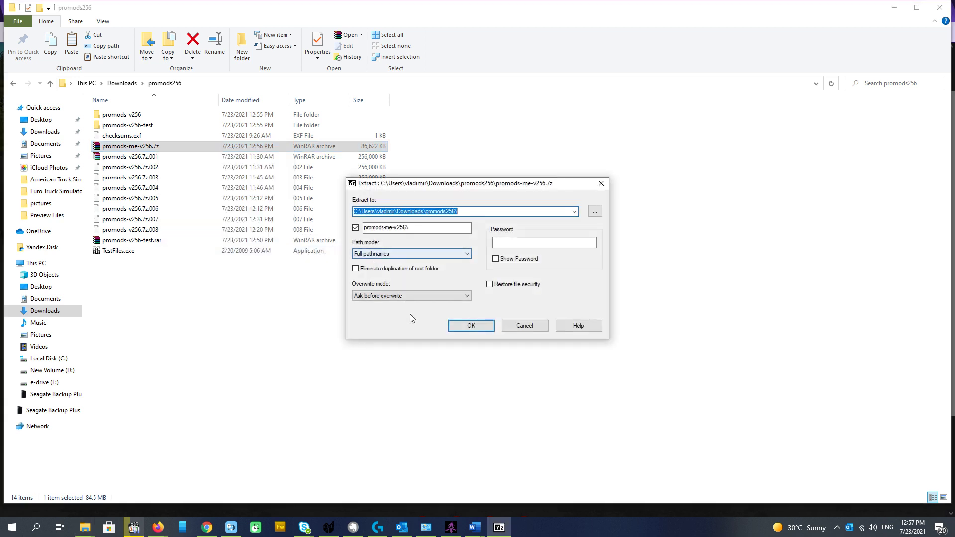
pyautogui.click(471, 325)
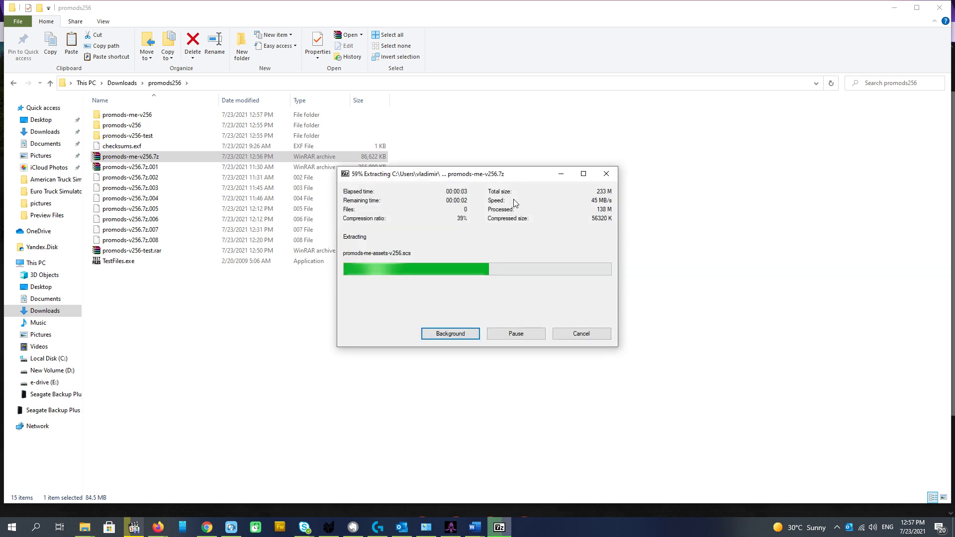
# Copy promods-me-assets-v256.scs and promods-me-defmap-v256.scs from the promods-me-v256 folder into the promods-v256 folder.
pyautogui.doubleClick(140, 114)
pyautogui.click(171, 115)
pyautogui.keyDown('shift'); pyautogui.click(171, 125); pyautogui.keyUp('shift')
pyautogui.rightClick(173, 123)
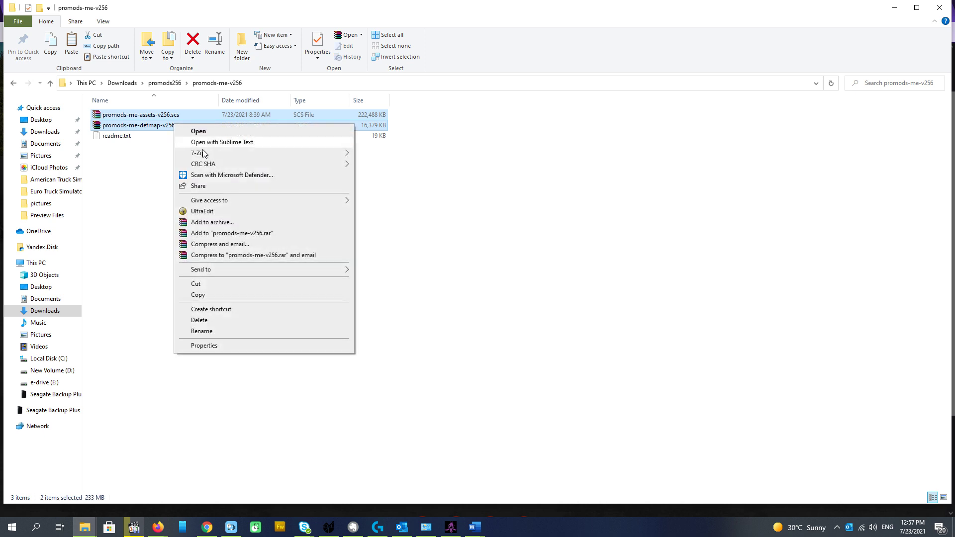
pyautogui.click(221, 295)
pyautogui.click(167, 83)
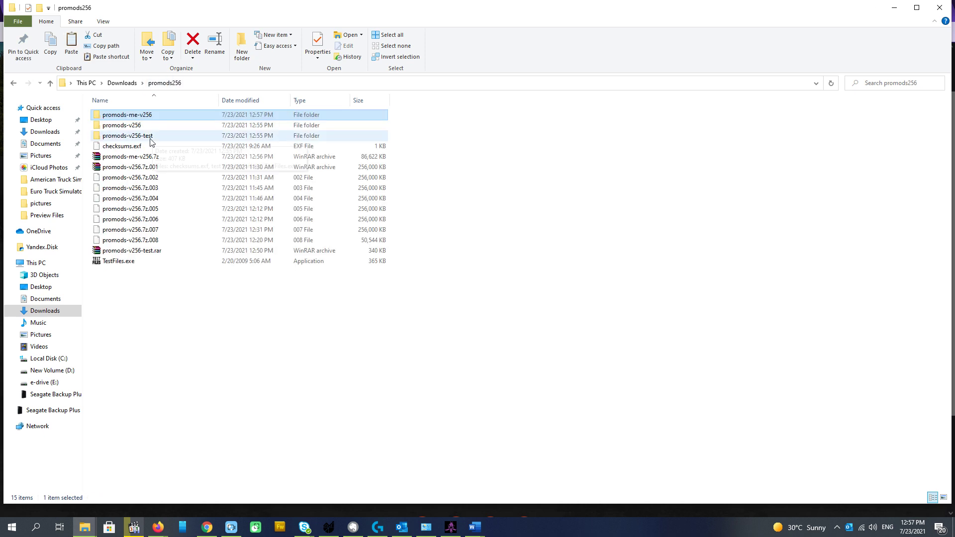
pyautogui.doubleClick(149, 135)
pyautogui.rightClick(211, 229)
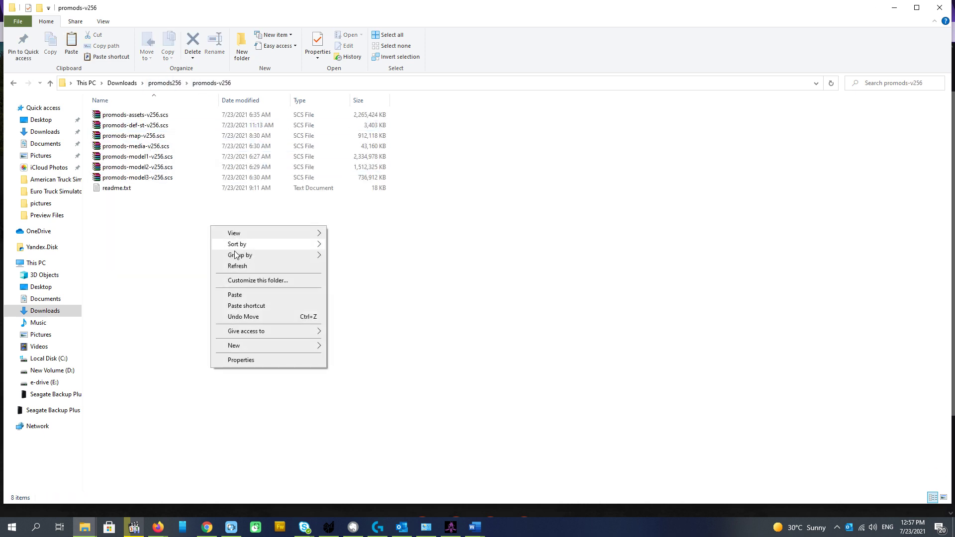
pyautogui.click(258, 297)
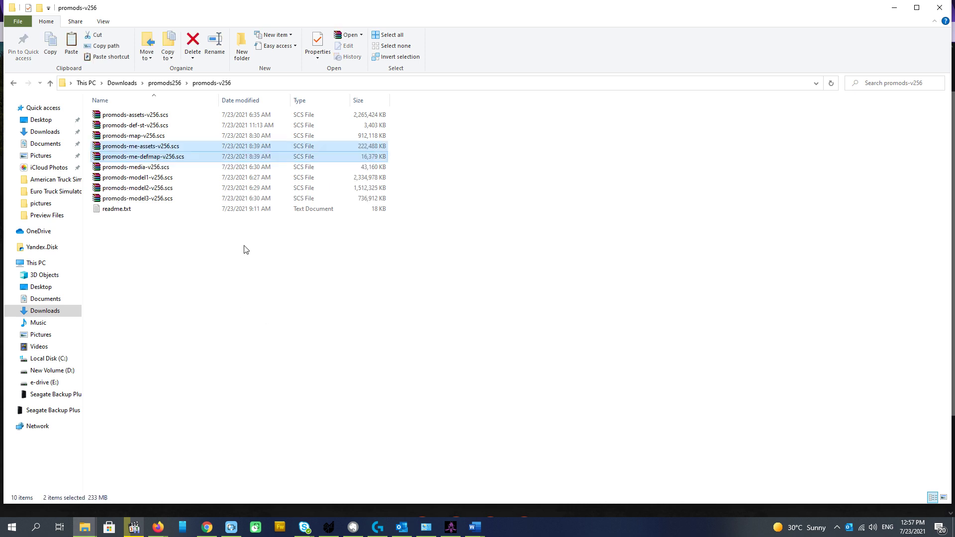
pyautogui.click(216, 248)
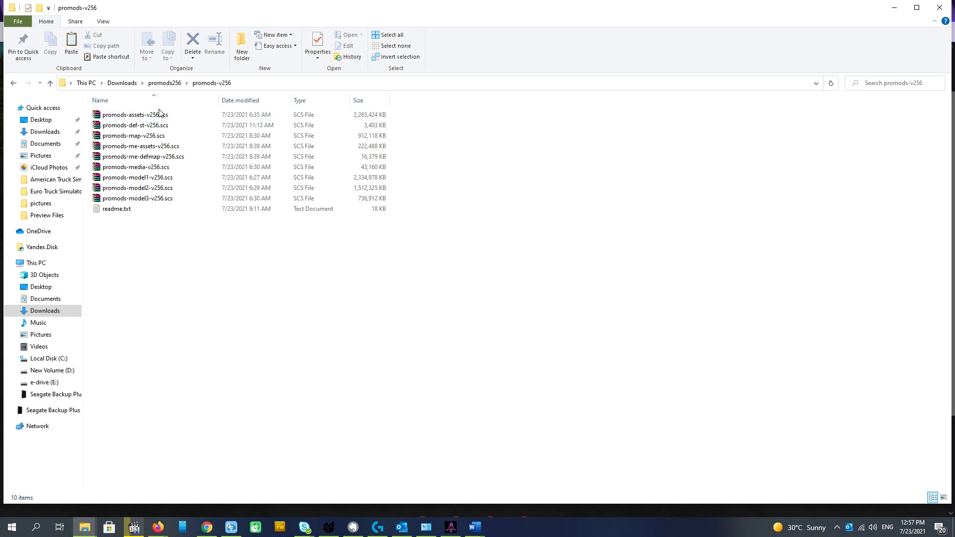
# Copy the nine ProMods .scs files from promods-v256 into the Euro Truck Simulator 2 mod folder in Documents.
pyautogui.hotkey('alt', 'Left')
pyautogui.rightClick(537, 181)
pyautogui.click(595, 246)
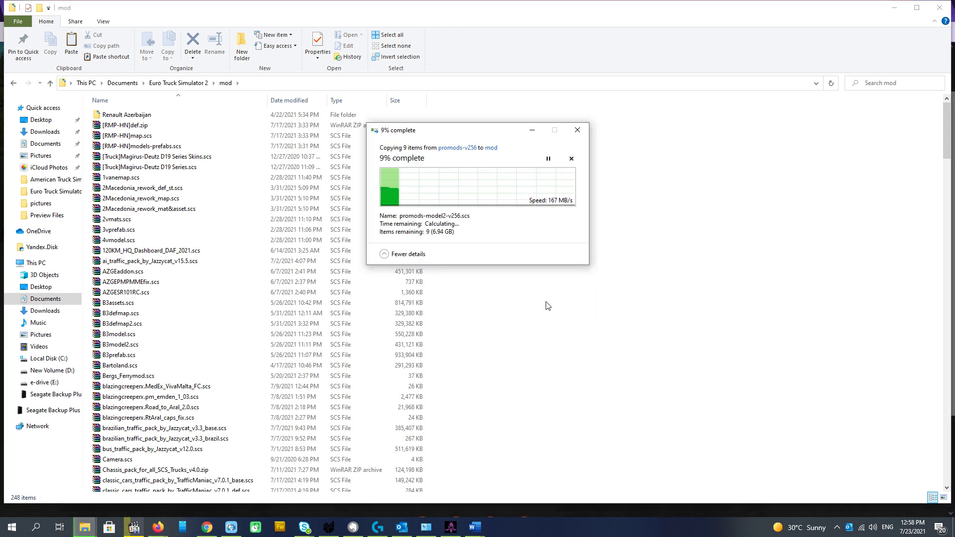
pyautogui.scroll(-20, 507, 325)
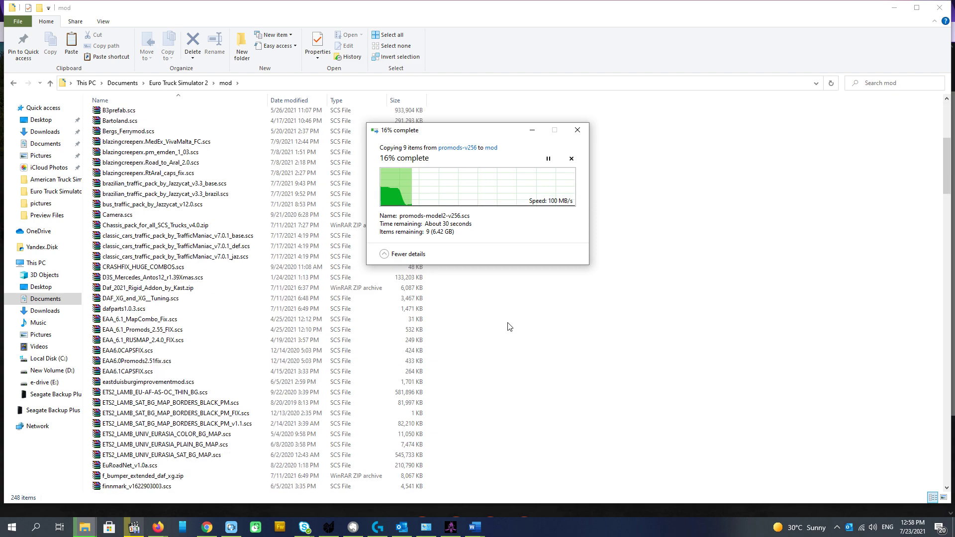
pyautogui.scroll(20, 519, 345)
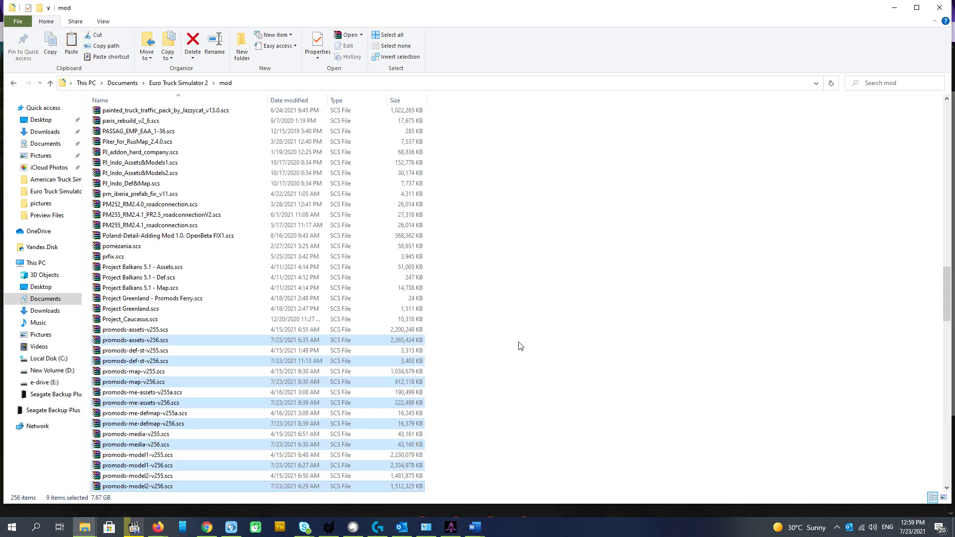
pyautogui.scroll(-3, 393, 366)
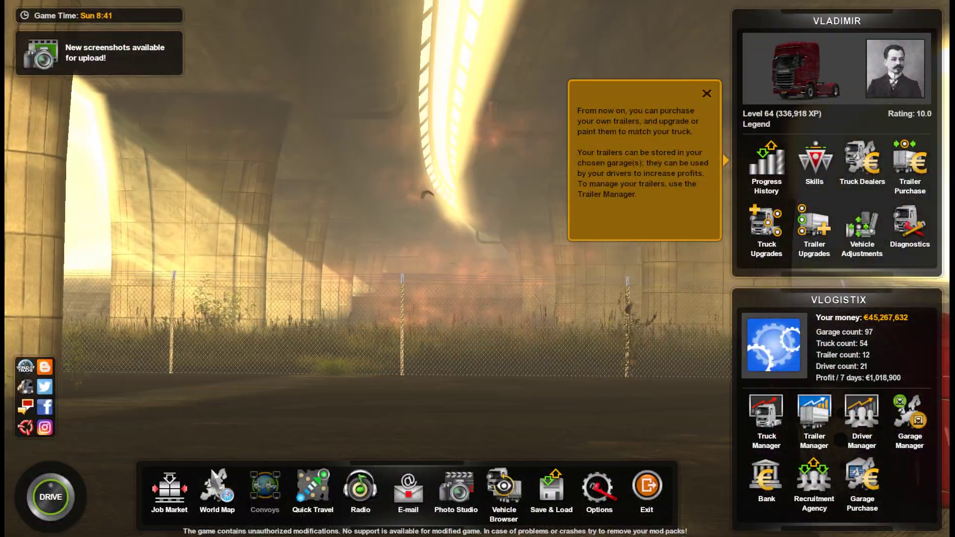
# Switch to Euro Truck Simulator 2 and open the world map.
pyautogui.click(213, 471)
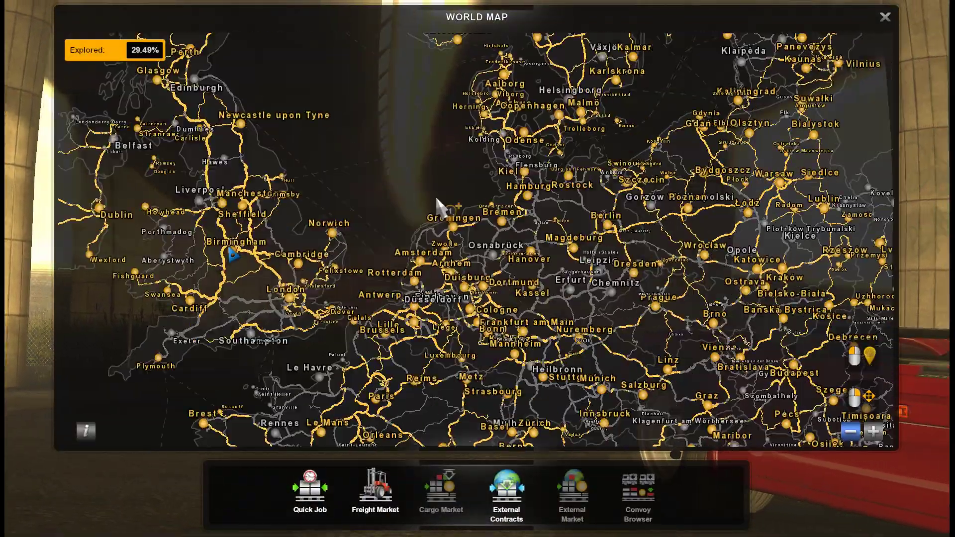